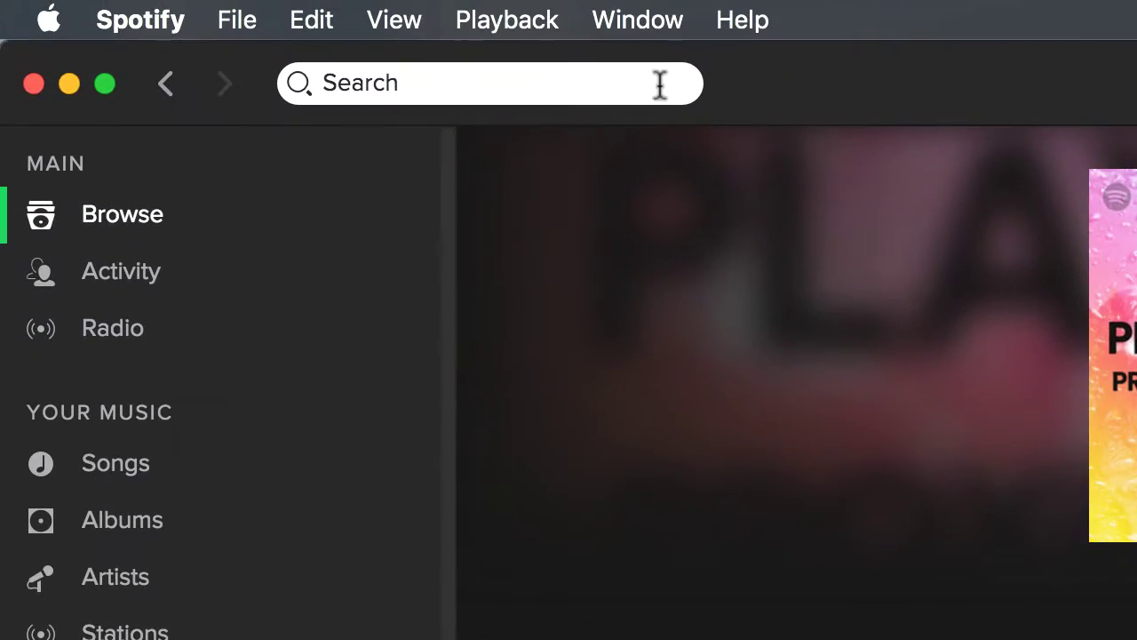
# - Search for "billboard", open the Billboard profile and follow its Billboard 200 playlist
pyautogui.click(220, 27)
pyautogui.write('billboard')
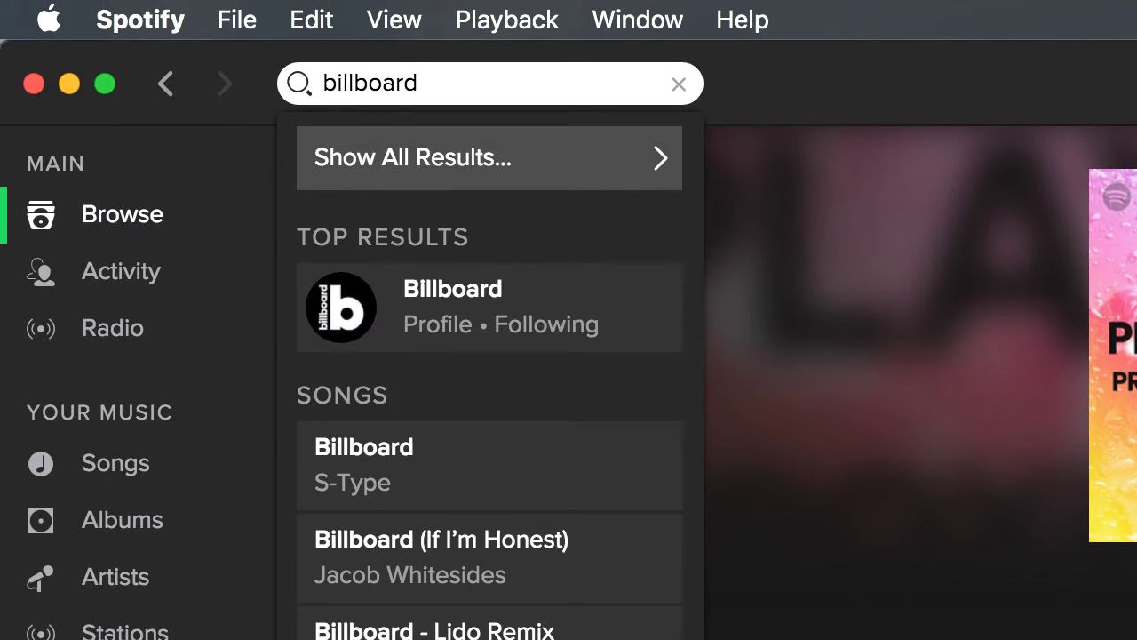
pyautogui.click(475, 310)
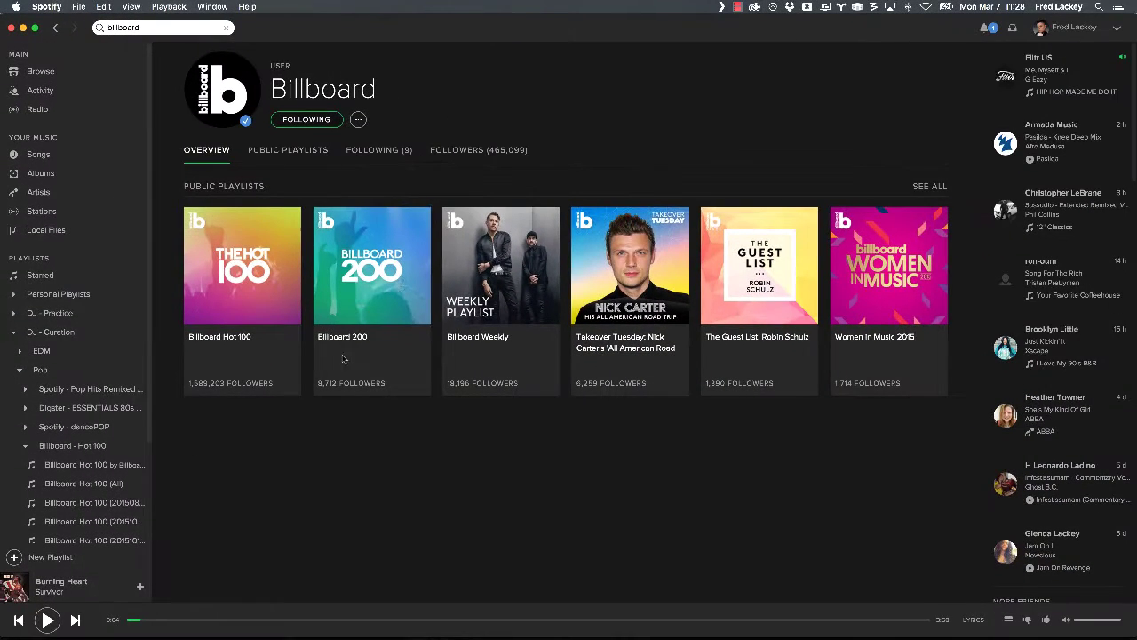
pyautogui.click(352, 338)
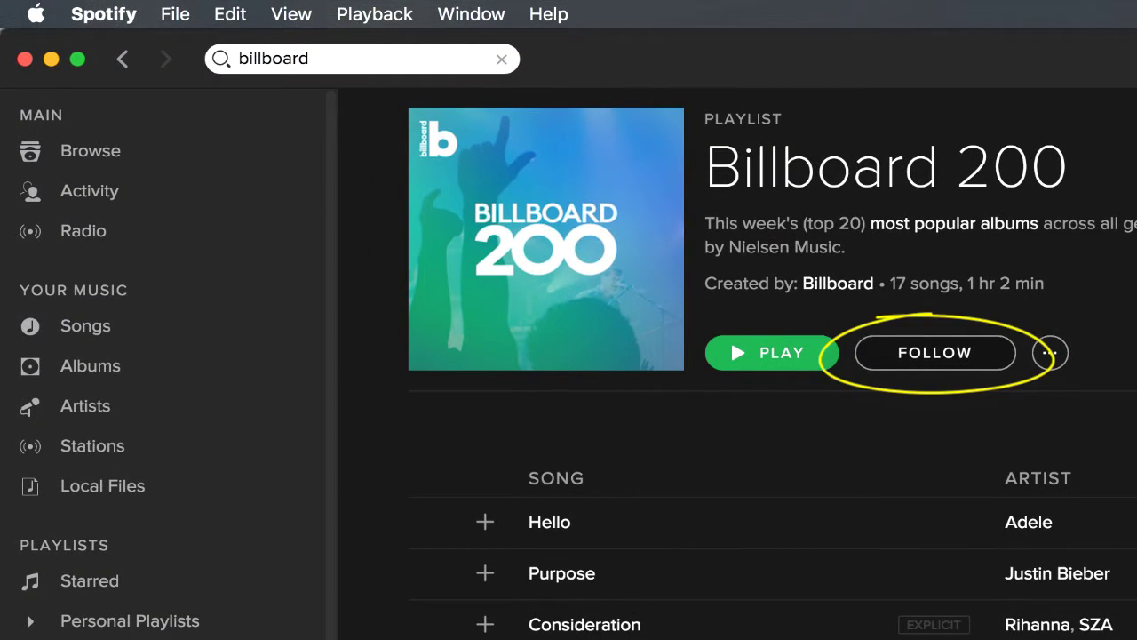
pyautogui.click(993, 357)
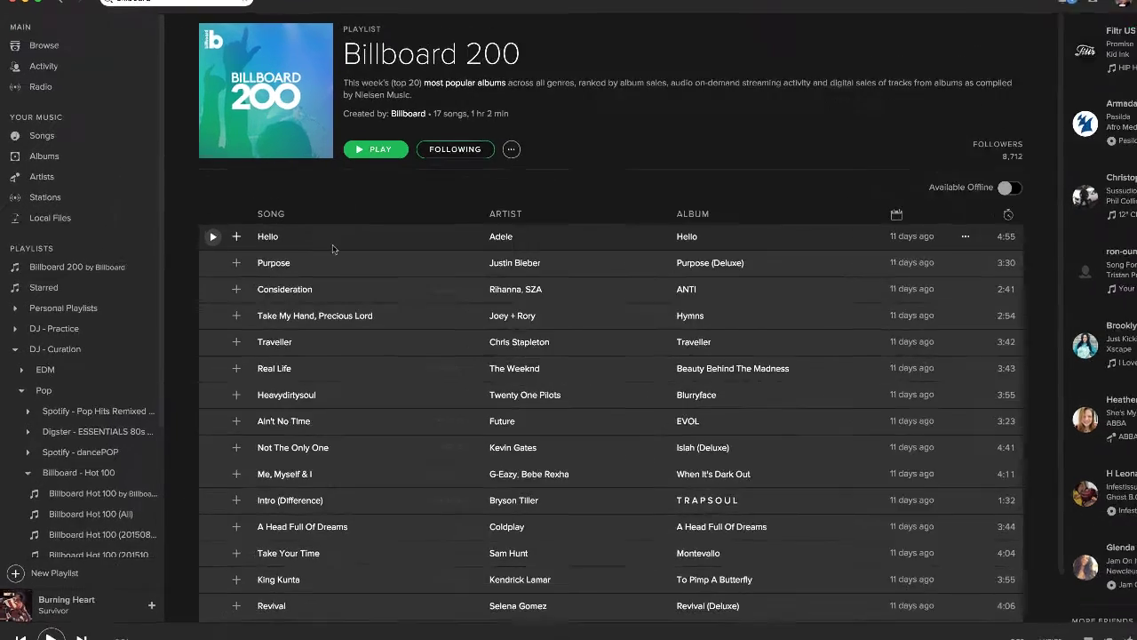
# - Copy all songs of the followed Billboard 200 playlist into a new playlist
pyautogui.rightClick(296, 254)
pyautogui.moveTo(693, 227)
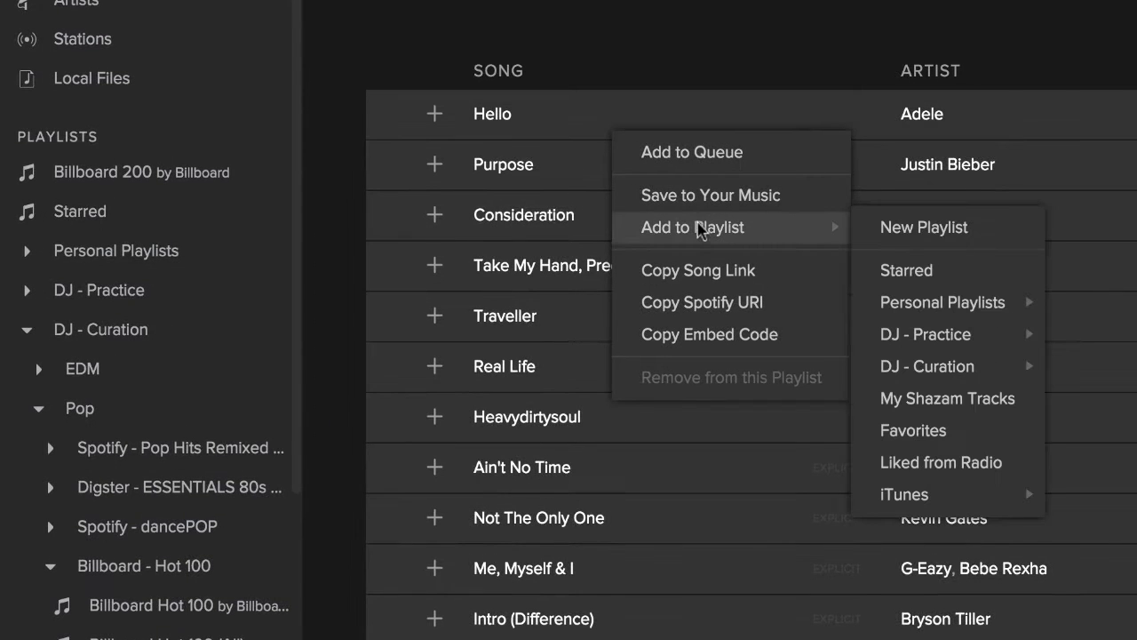
pyautogui.click(948, 229)
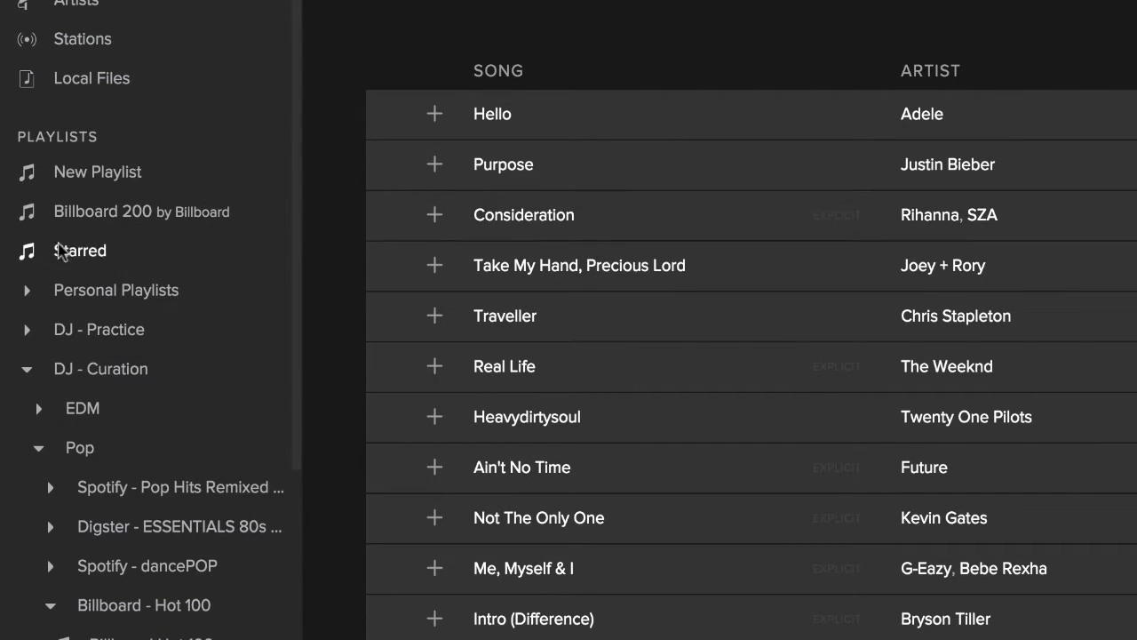
pyautogui.rightClick(113, 173)
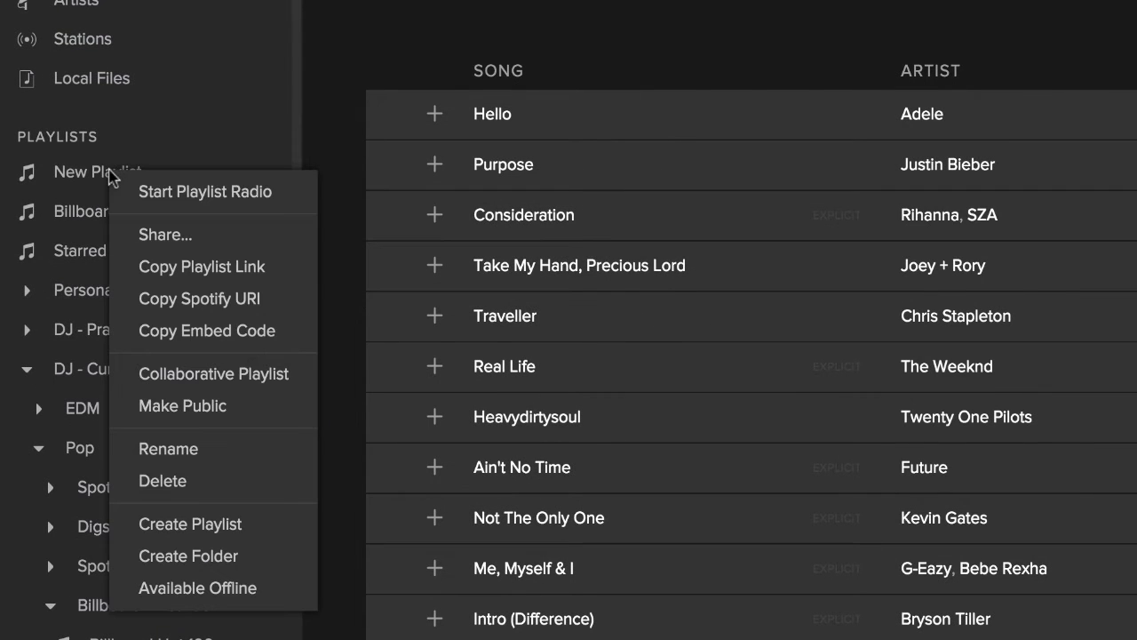
pyautogui.click(221, 449)
pyautogui.write('Billboard 200 (20')
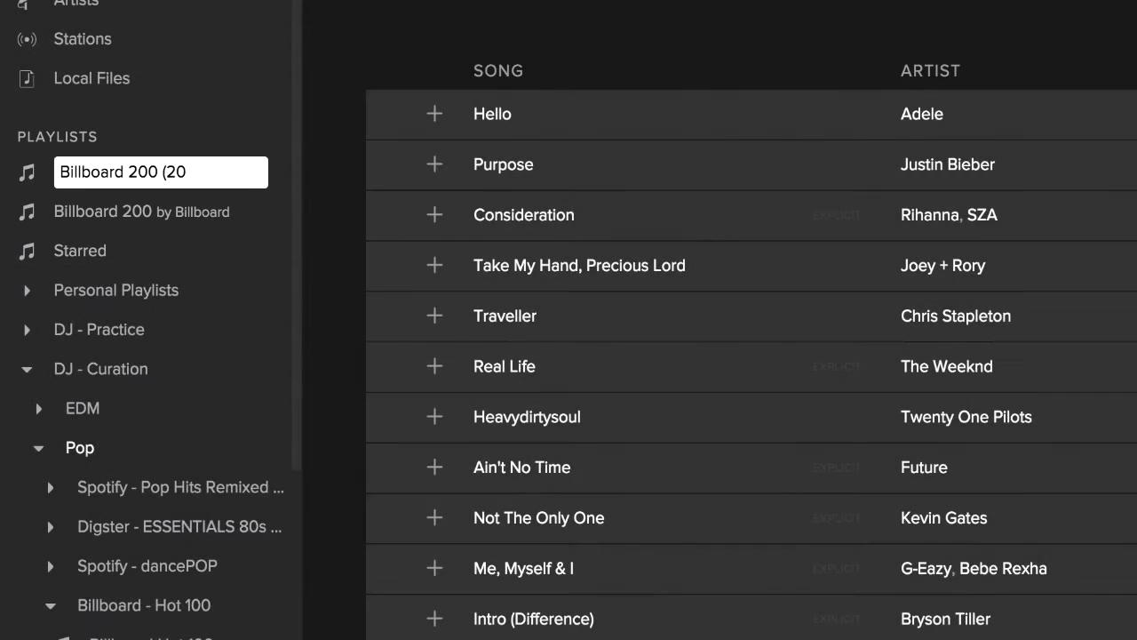
pyautogui.write('160307)')
pyautogui.press('Return')
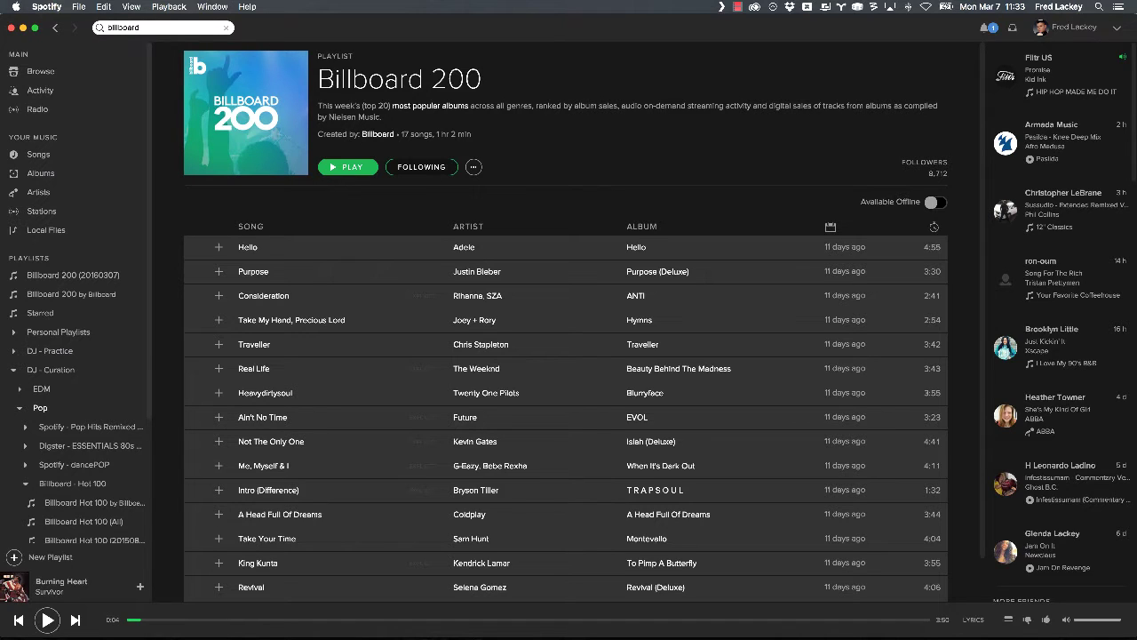
# - Copy the selected Billboard 200 songs into a second new playlist
pyautogui.rightClick(435, 351)
pyautogui.moveTo(479, 396)
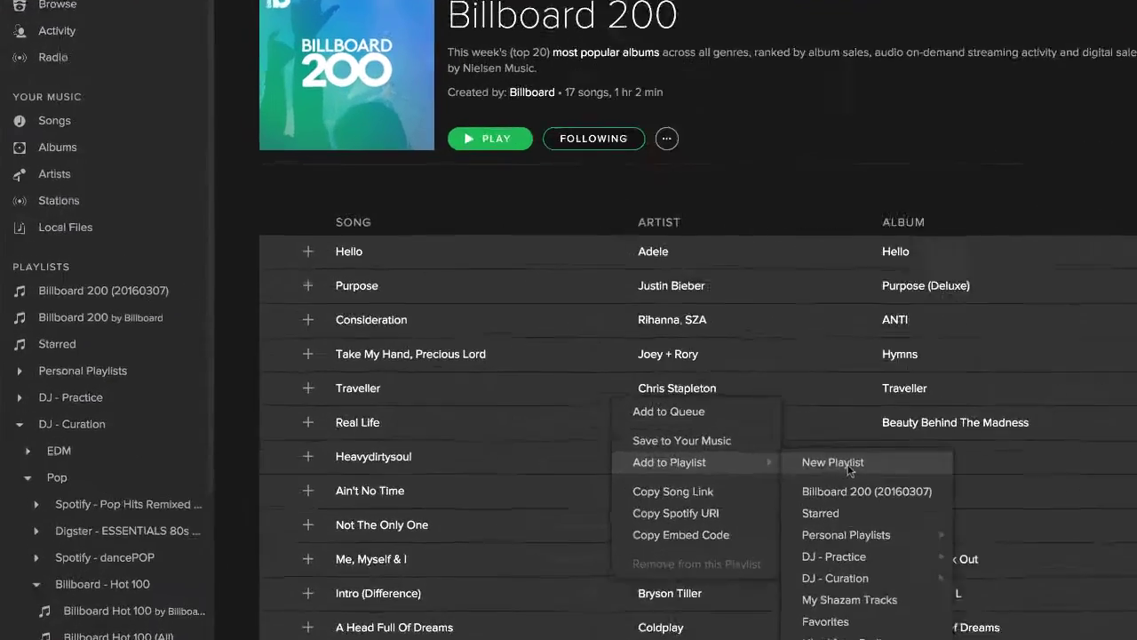
pyautogui.click(591, 396)
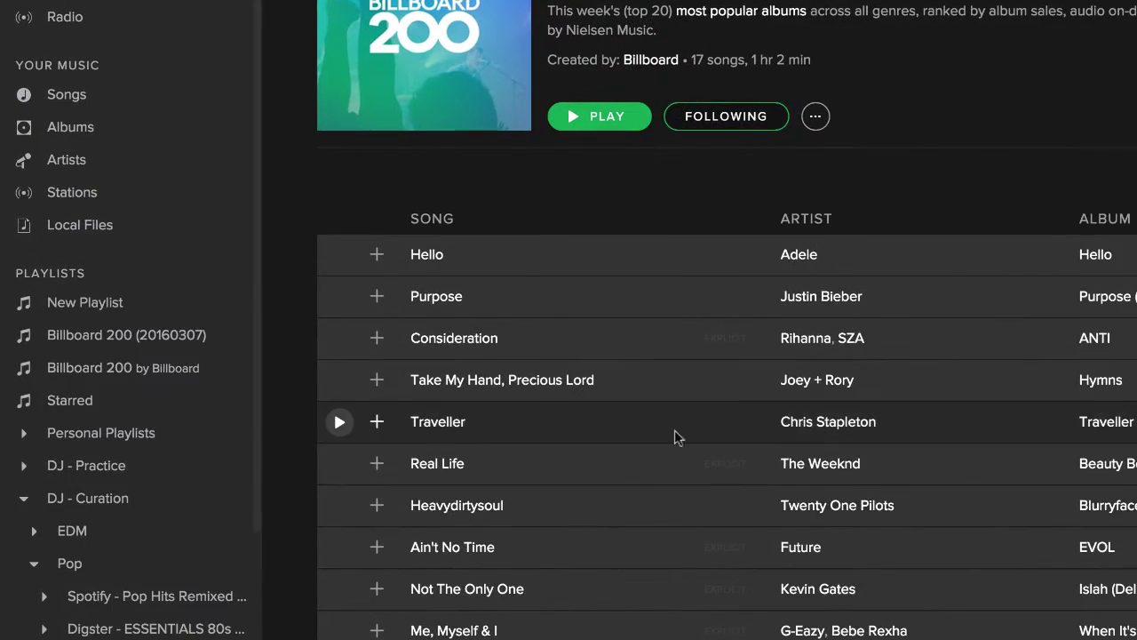
# - Rename the second new playlist as "Billboard 200 (All)"
pyautogui.rightClick(122, 309)
pyautogui.click(188, 540)
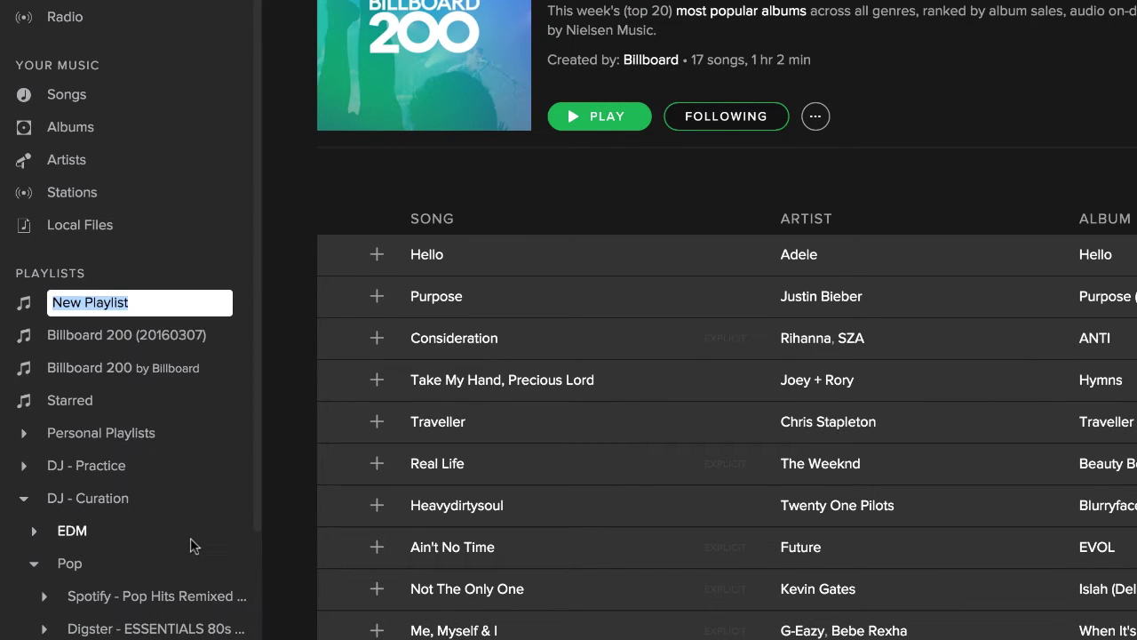
pyautogui.write('BILLBOARD')
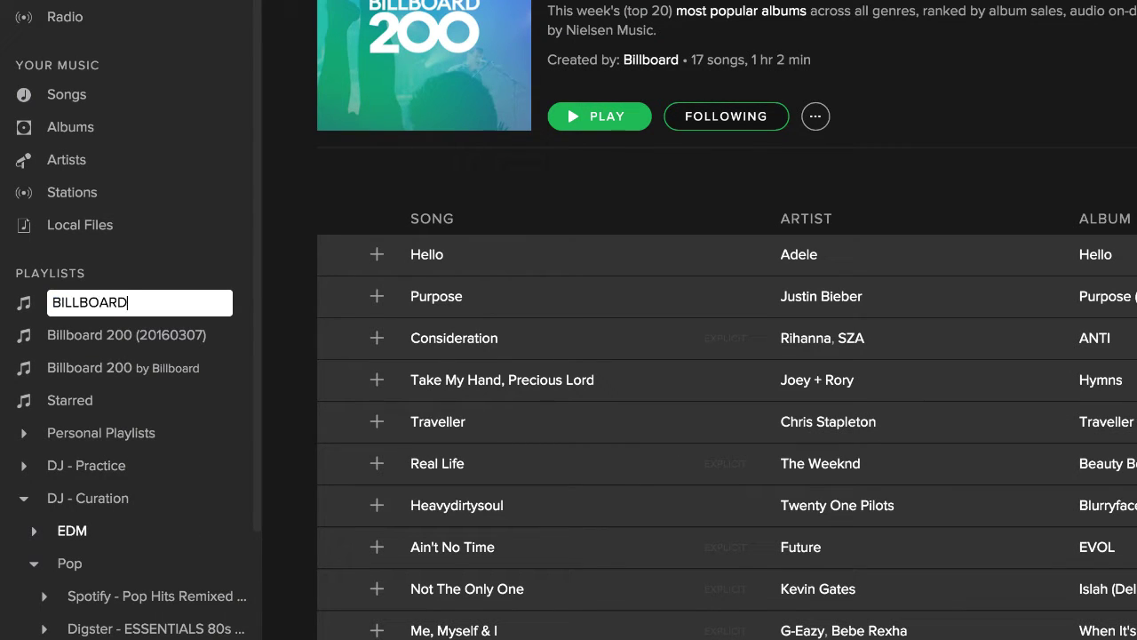
pyautogui.press('BackSpace')
pyautogui.press('BackSpace')
pyautogui.press('BackSpace')
pyautogui.press('BackSpace')
pyautogui.press('BackSpace')
pyautogui.press('BackSpace')
pyautogui.press('BackSpace')
pyautogui.press('BackSpace')
pyautogui.write('illboard 200 (All)')
pyautogui.press('Return')
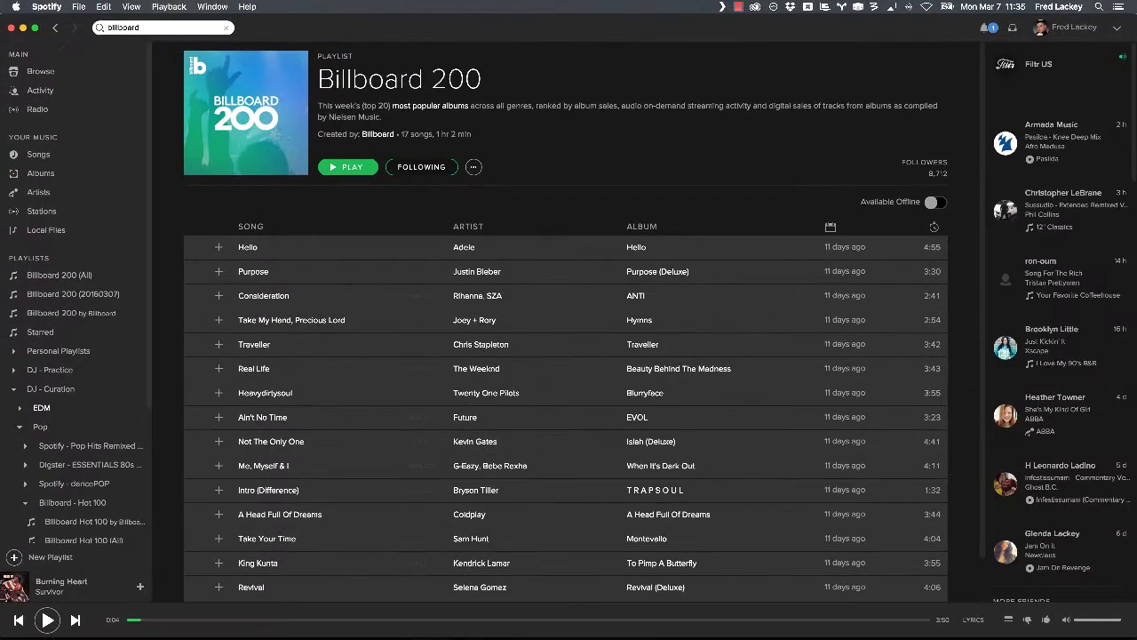
# - Add all songs from the Billboard 200 by Billboard playlist to the existing Billboard 200 (All) playlist
pyautogui.click(116, 315)
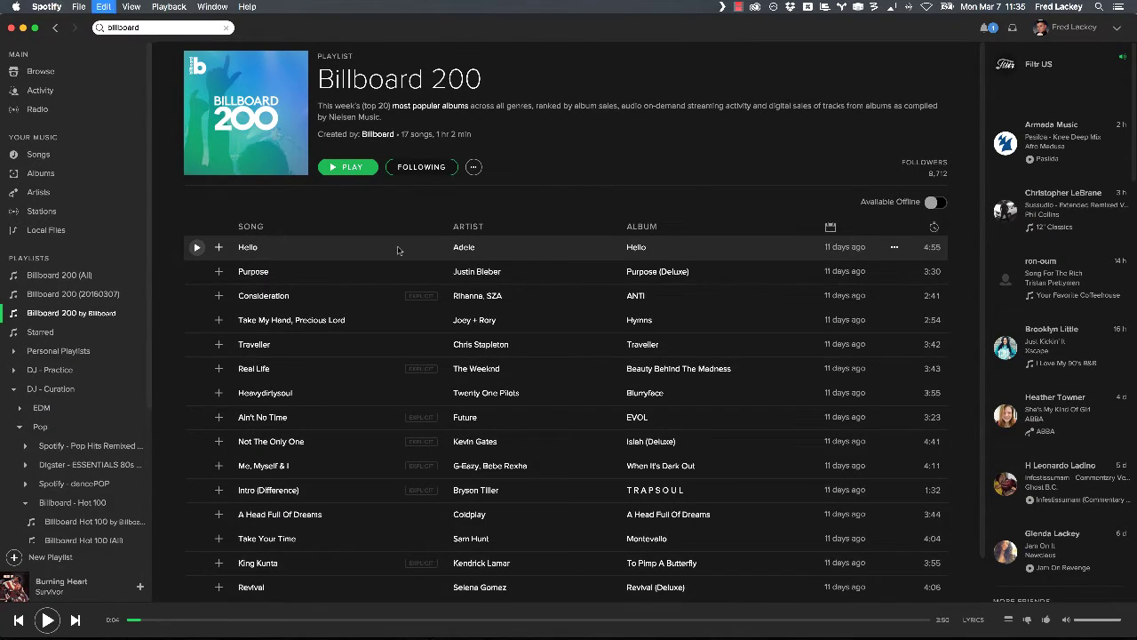
pyautogui.rightClick(398, 246)
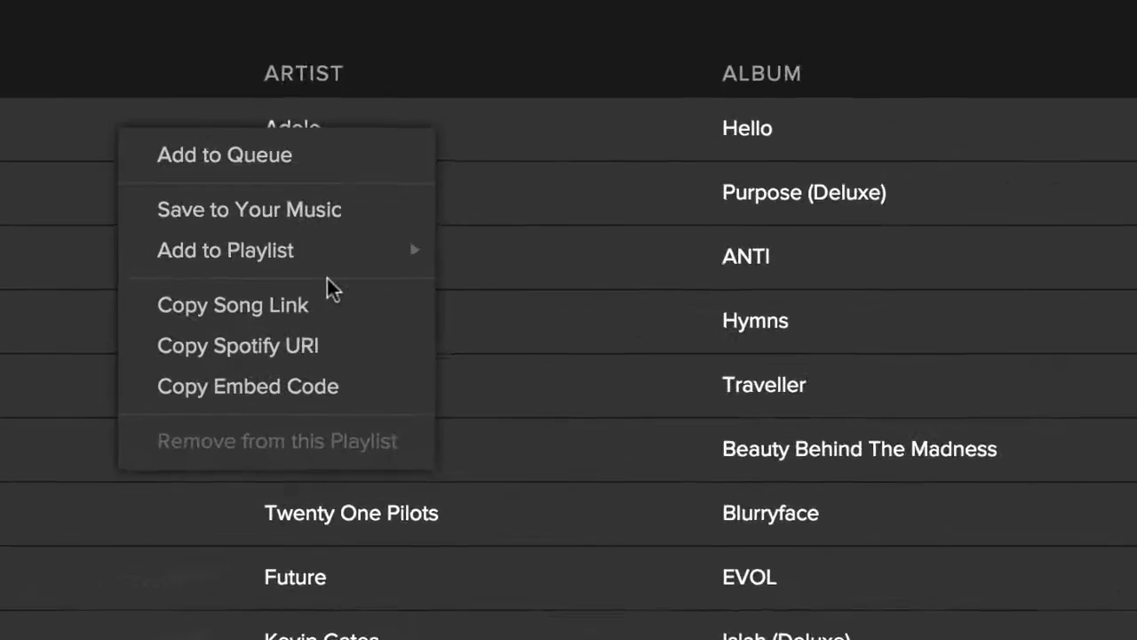
pyautogui.moveTo(468, 290)
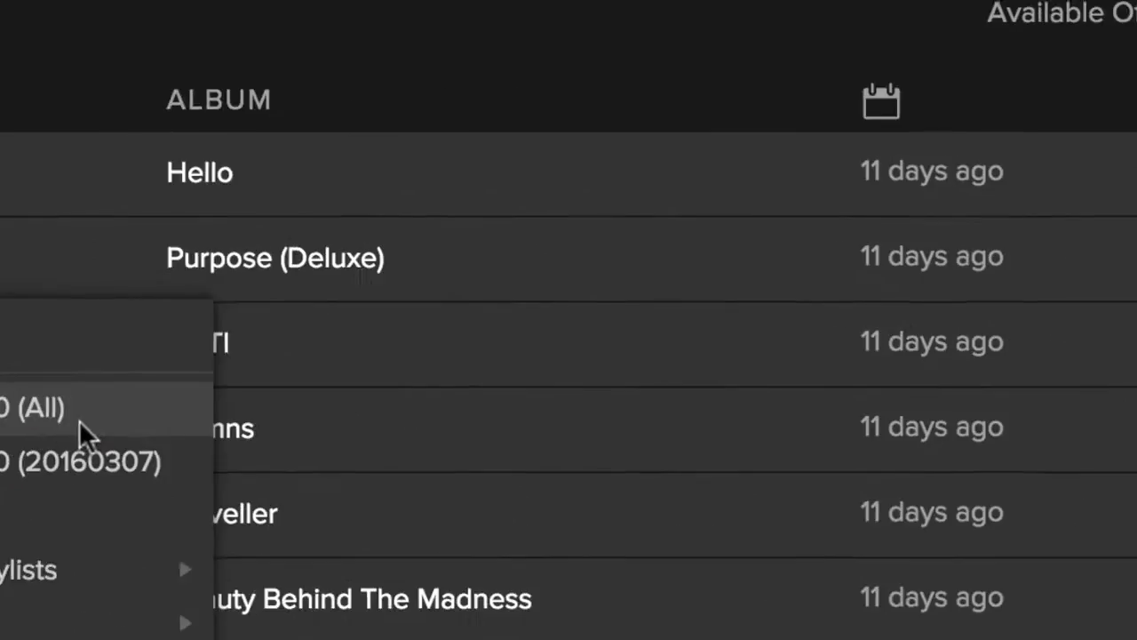
pyautogui.click(79, 425)
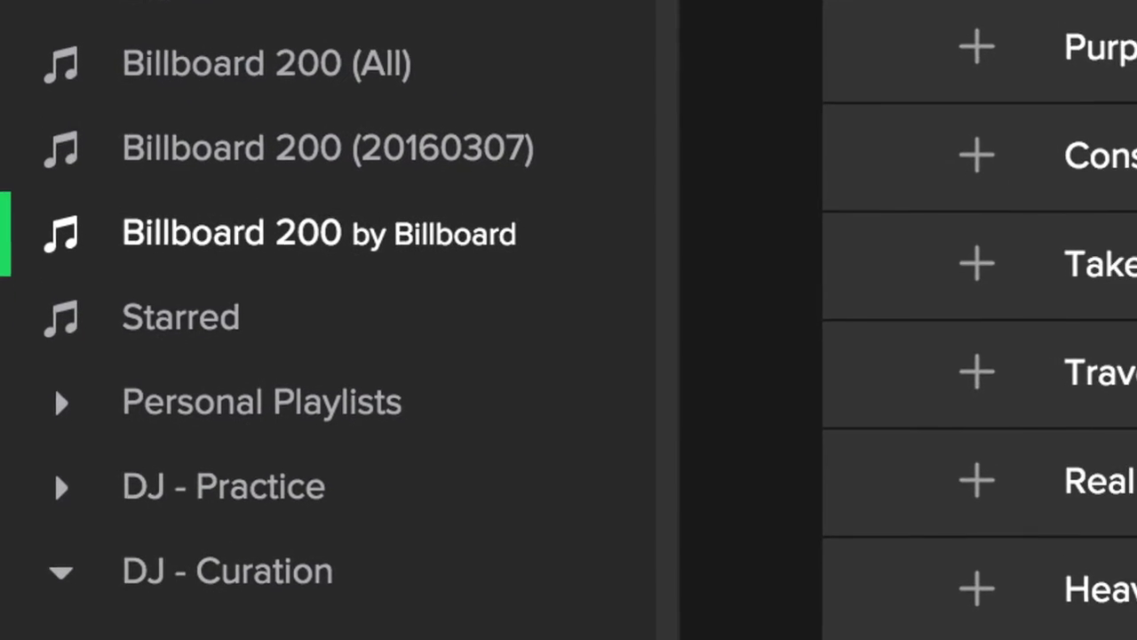
# - Widen the sidebar to fit the full playlist names in the Billboard - Hot 100 folder and open Billboard Hot 100 by Billboard
pyautogui.scroll(-10, 595, 627)
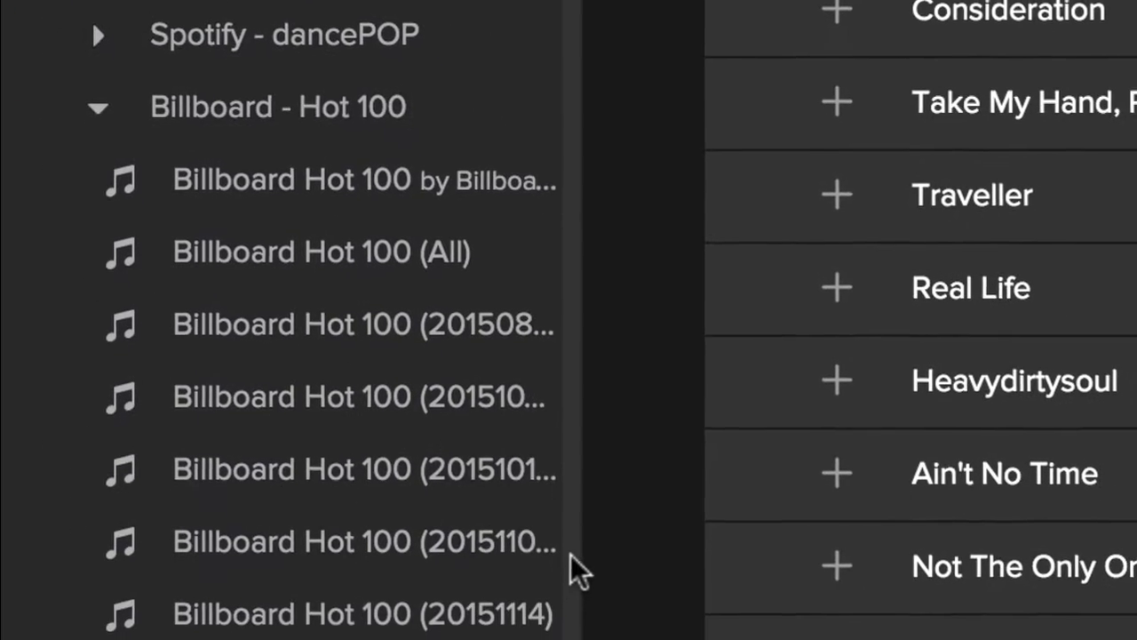
pyautogui.moveTo(560, 478); pyautogui.dragTo(687, 476)
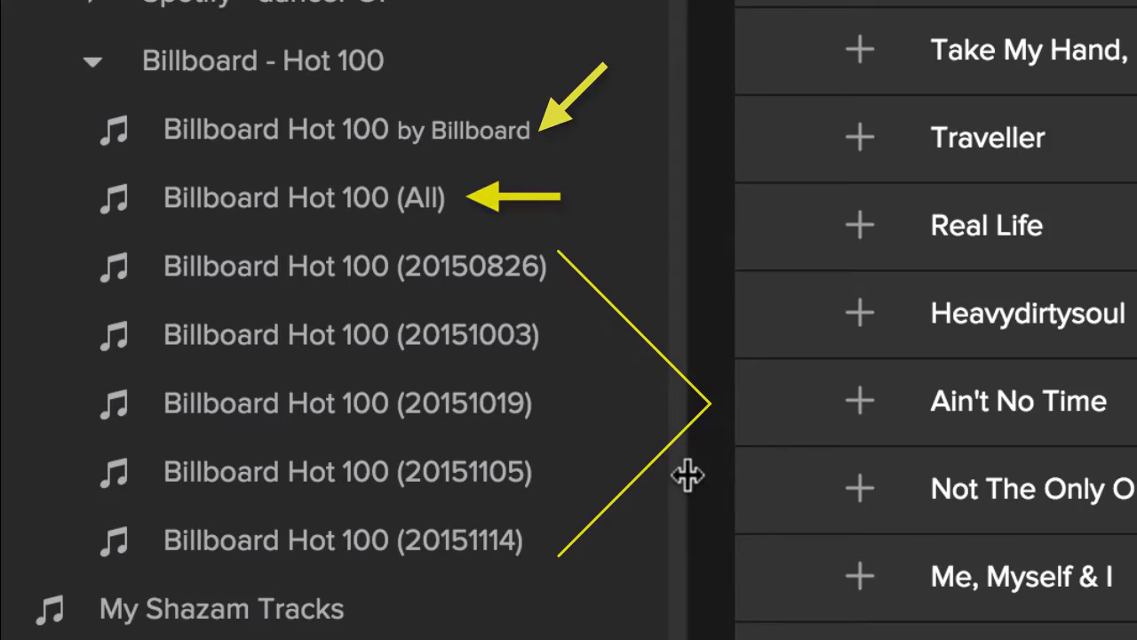
pyautogui.click(491, 140)
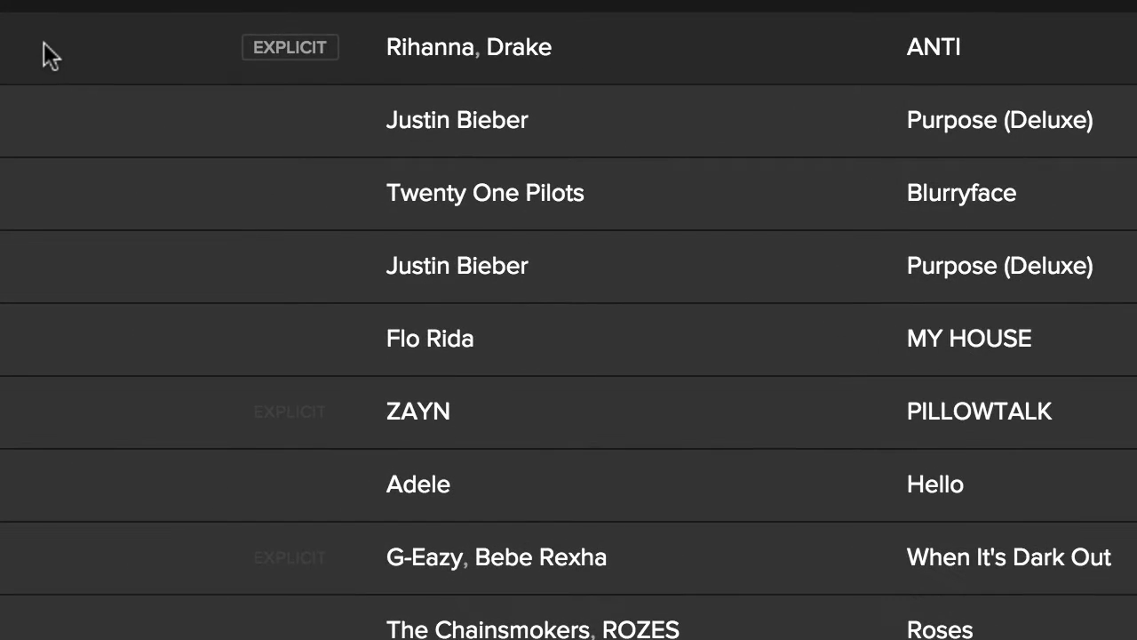
# - Add all the Billboard Hot 100 songs to Billboard Hot 100 (All) under DJ - Curation > Pop > Billboard - Hot 100, skipping duplicates
pyautogui.rightClick(44, 41)
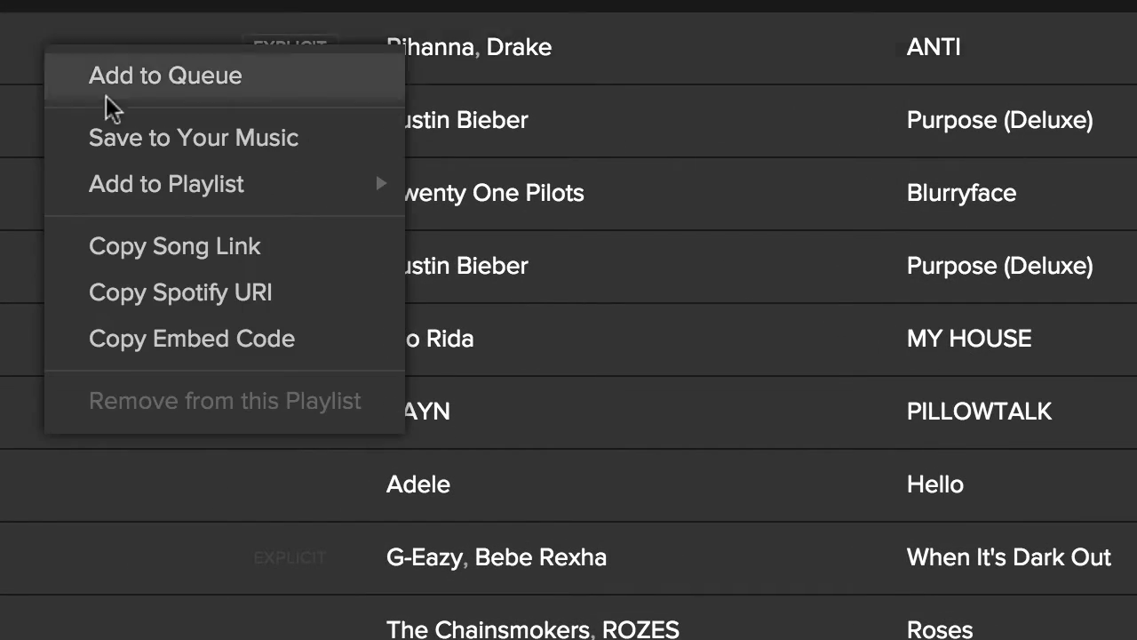
pyautogui.moveTo(139, 172)
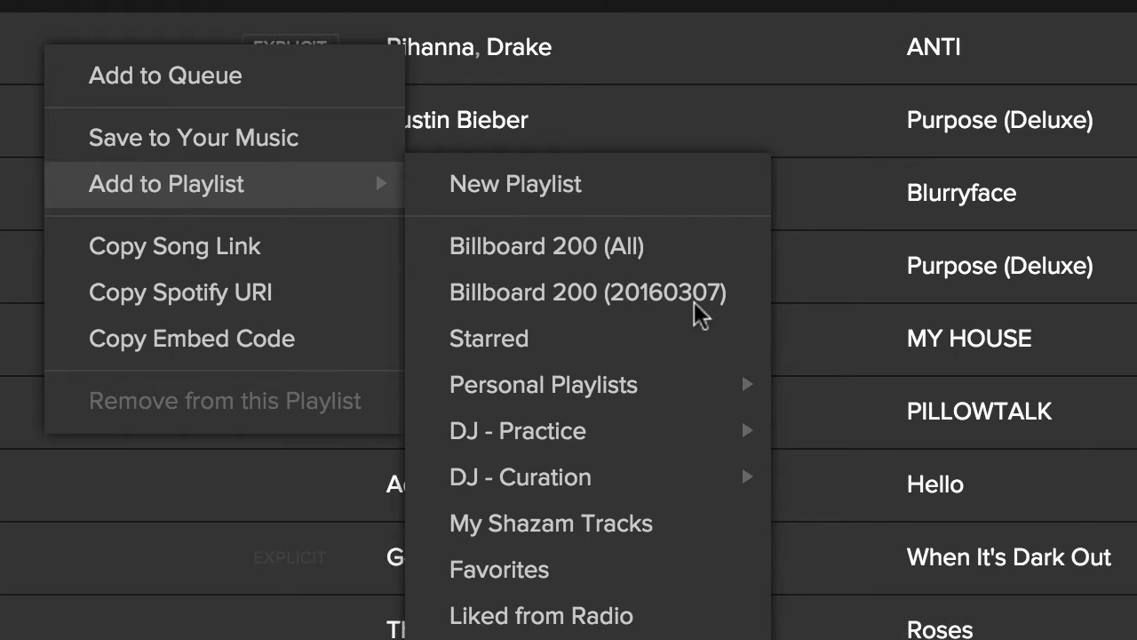
pyautogui.moveTo(702, 477)
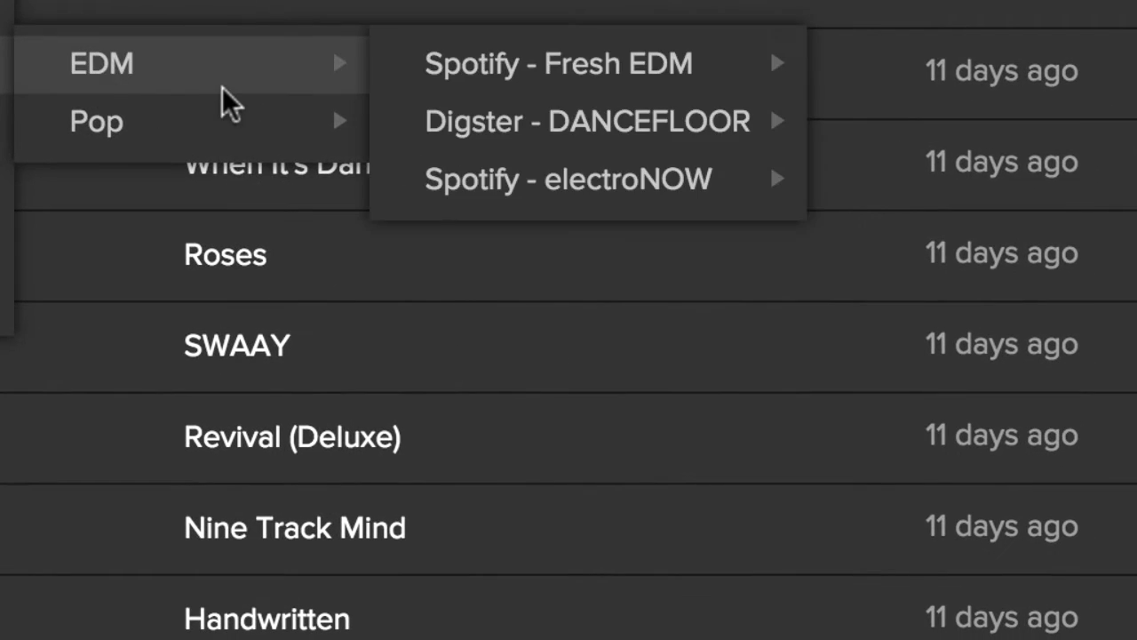
pyautogui.moveTo(393, 236)
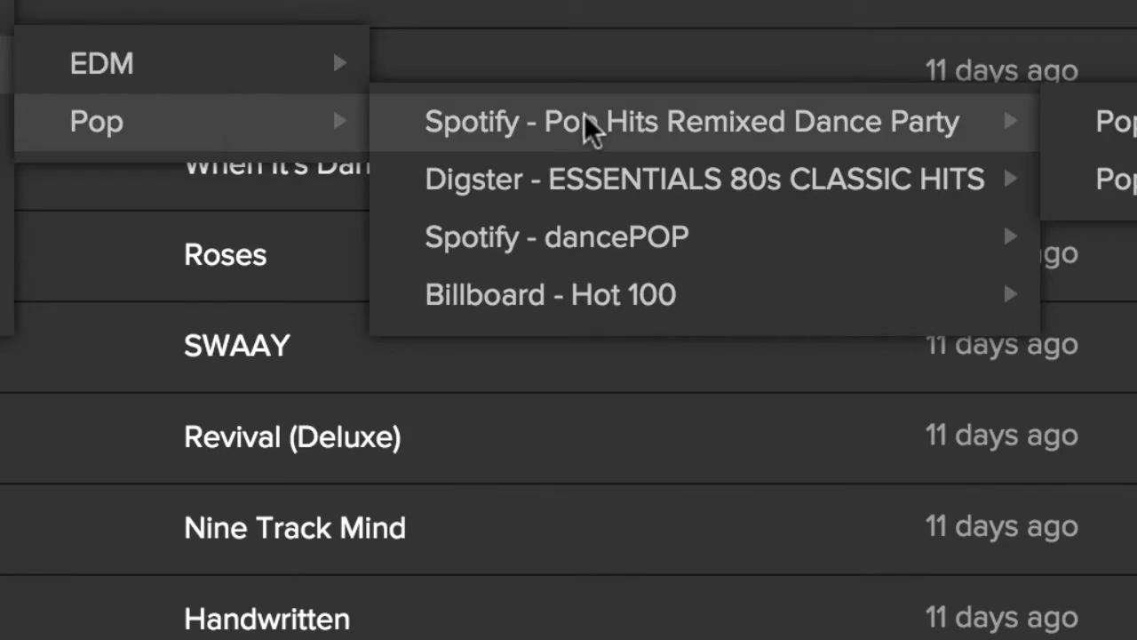
pyautogui.moveTo(594, 285)
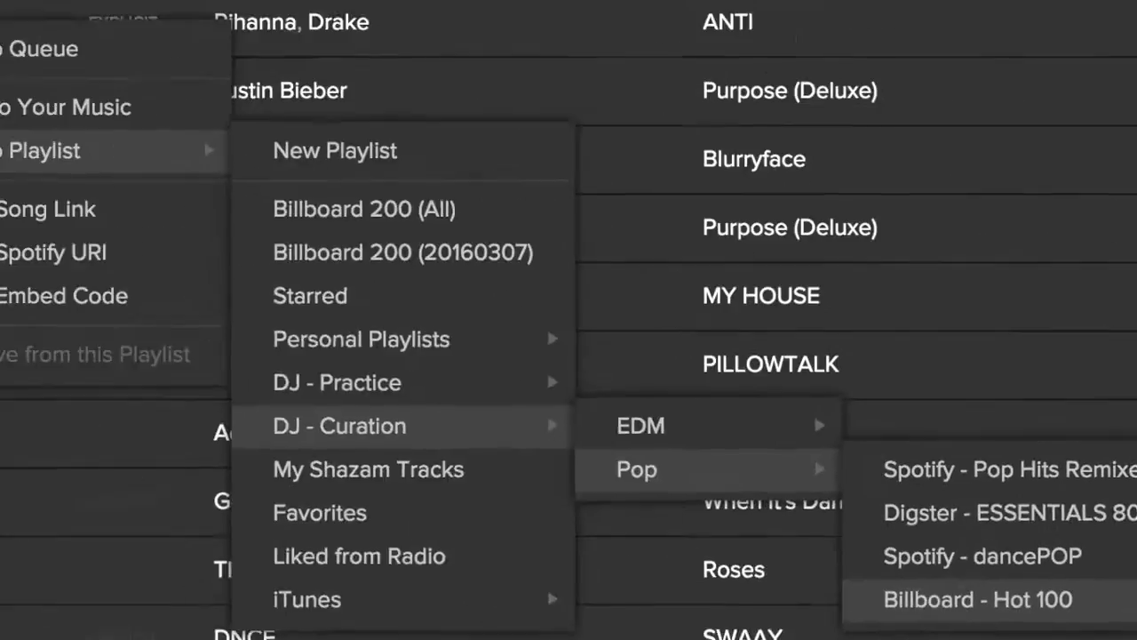
pyautogui.click(654, 206)
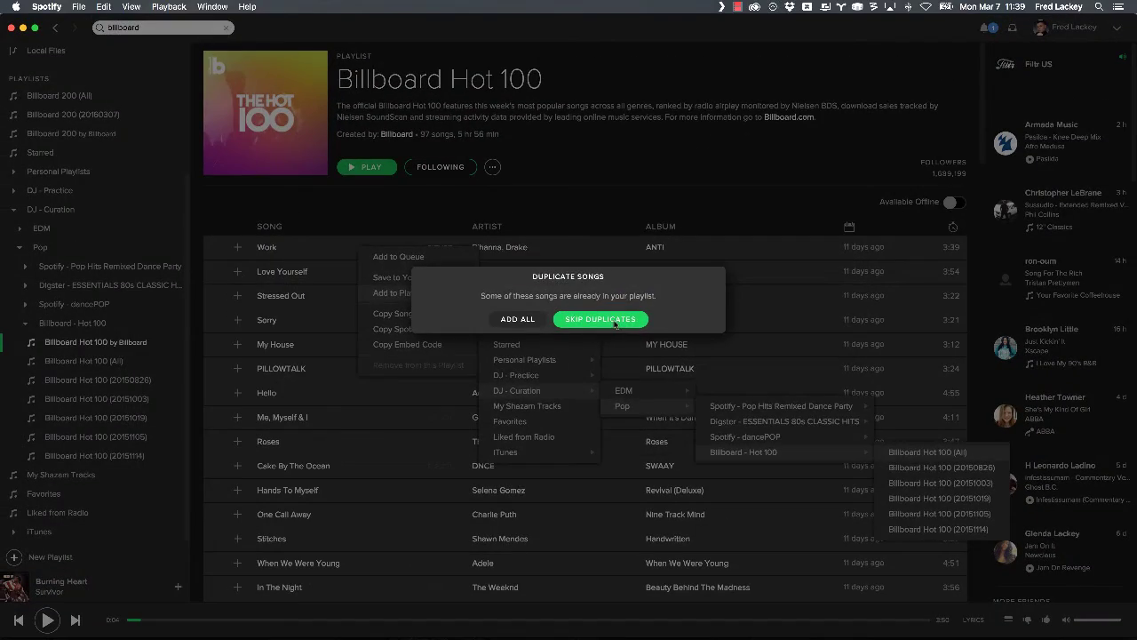
pyautogui.click(692, 277)
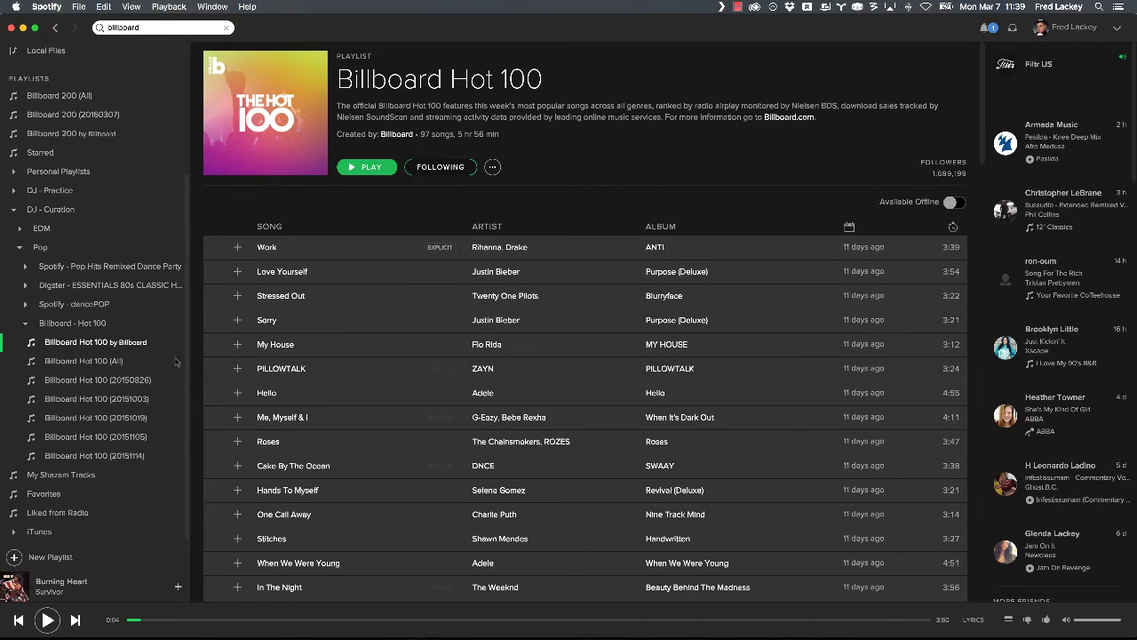
# - Open Billboard Hot 100 (All) and examine the dates its songs were added, down to the end of the list
pyautogui.click(75, 364)
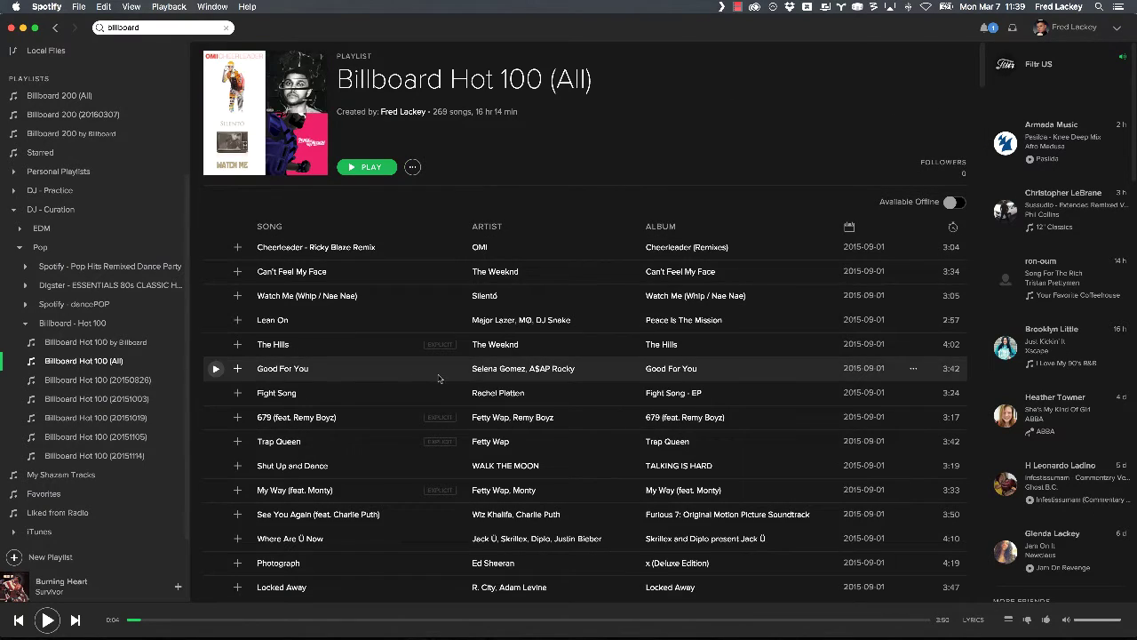
pyautogui.scroll(-20, 438, 378)
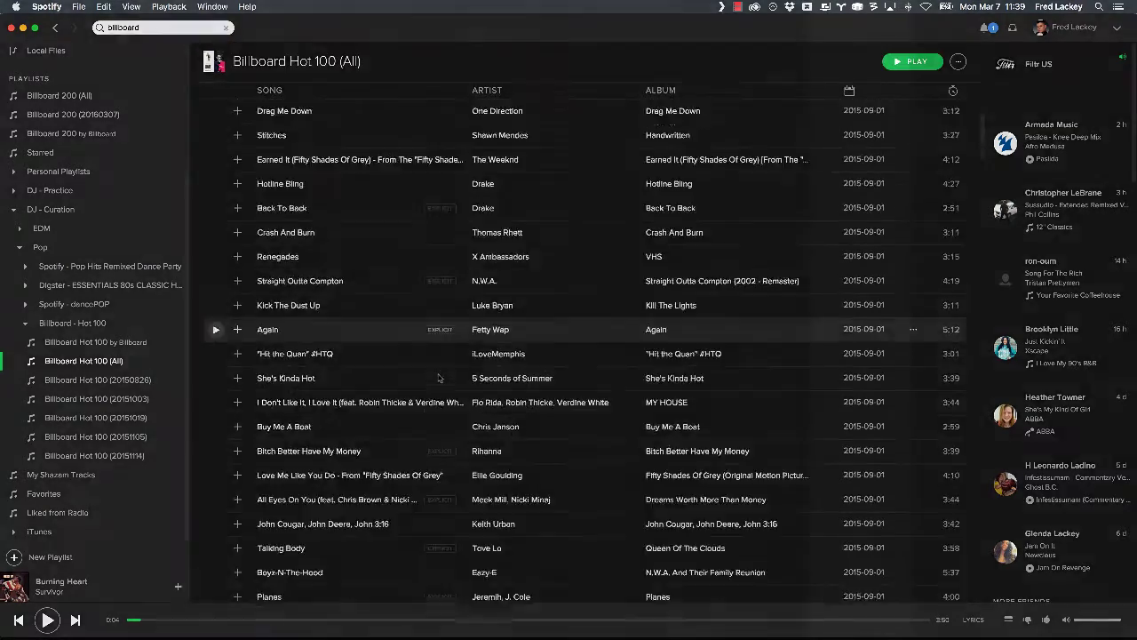
pyautogui.scroll(-15, 438, 377)
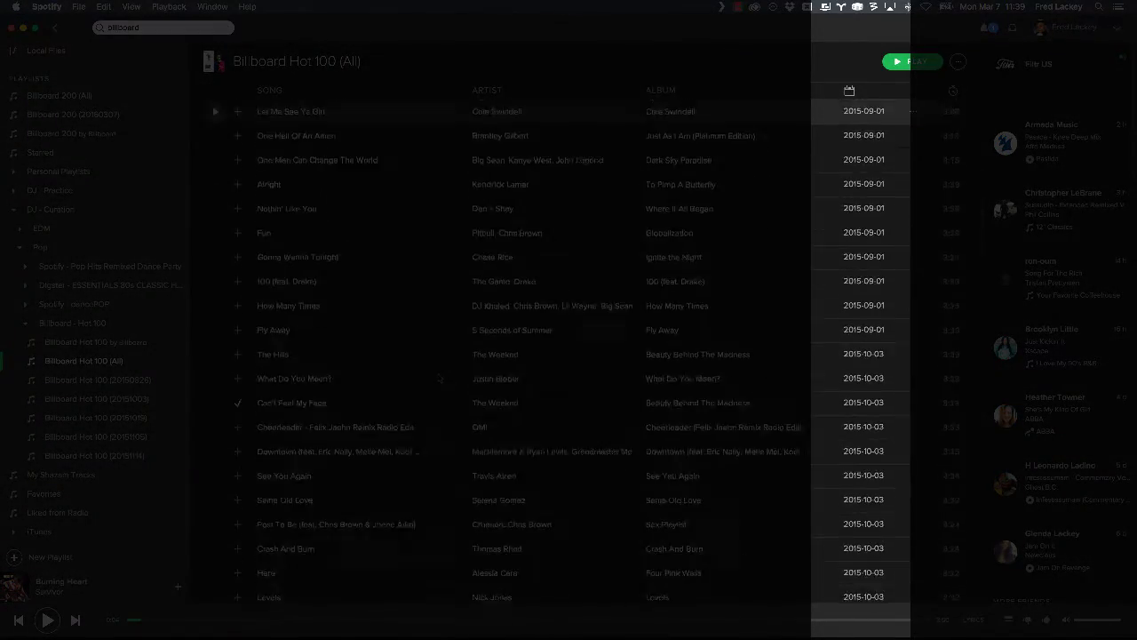
pyautogui.scroll(-15, 438, 378)
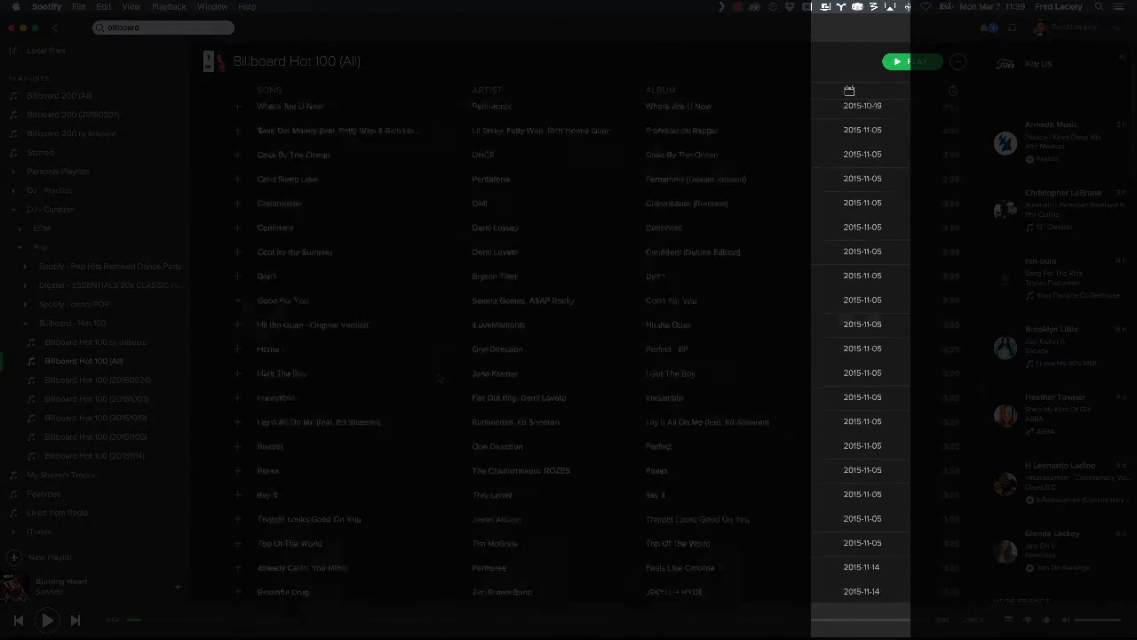
pyautogui.scroll(-10, 439, 380)
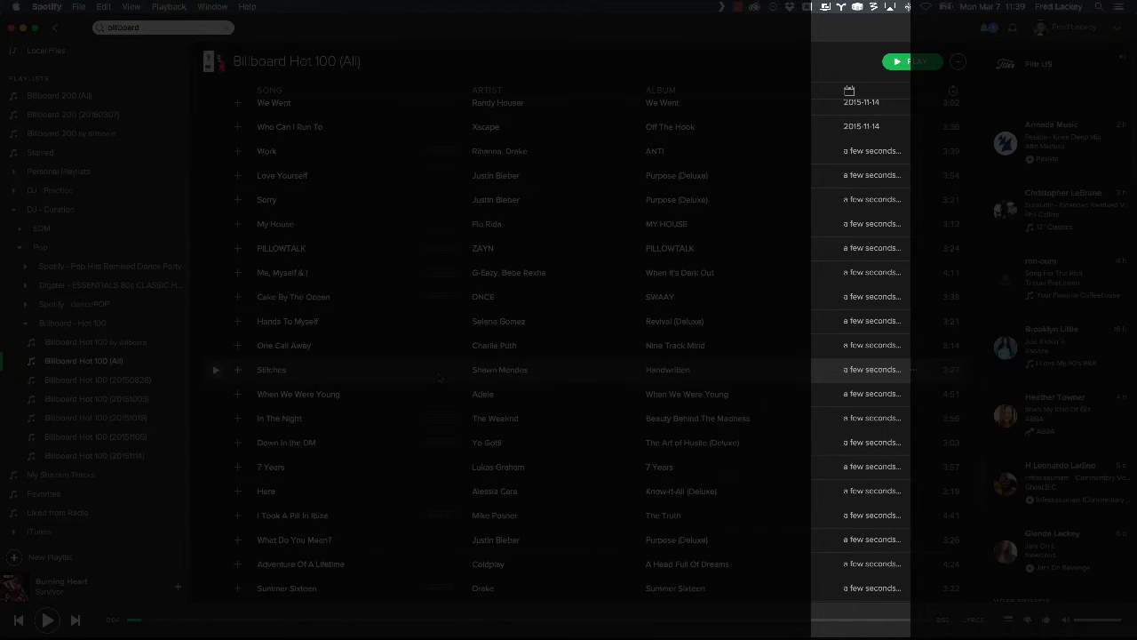
pyautogui.scroll(-15, 438, 378)
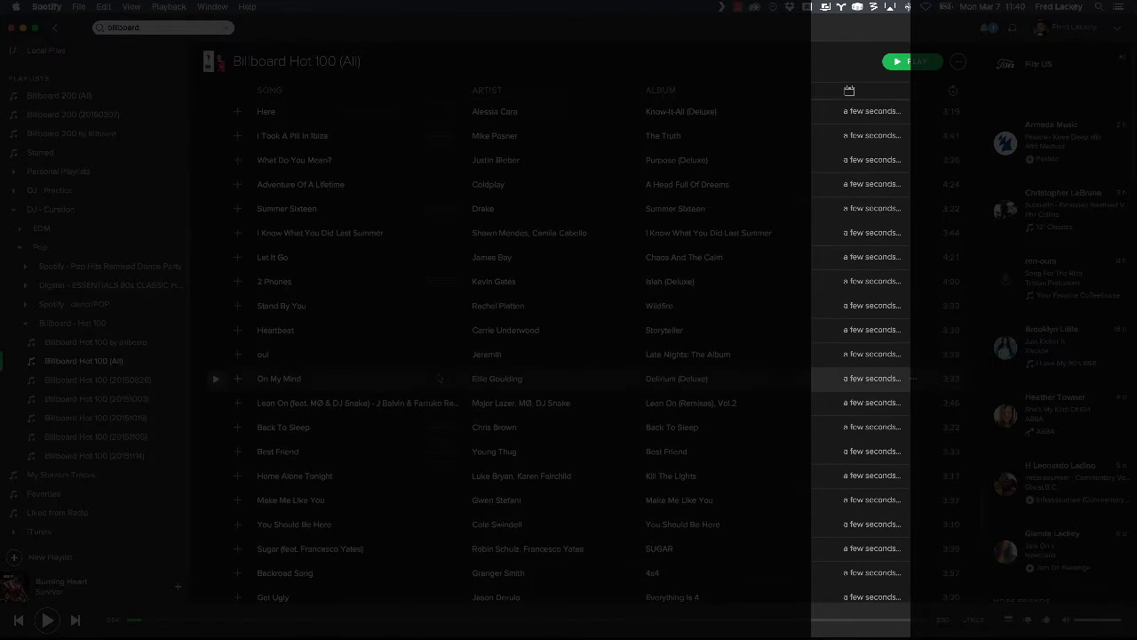
pyautogui.scroll(-15, 438, 379)
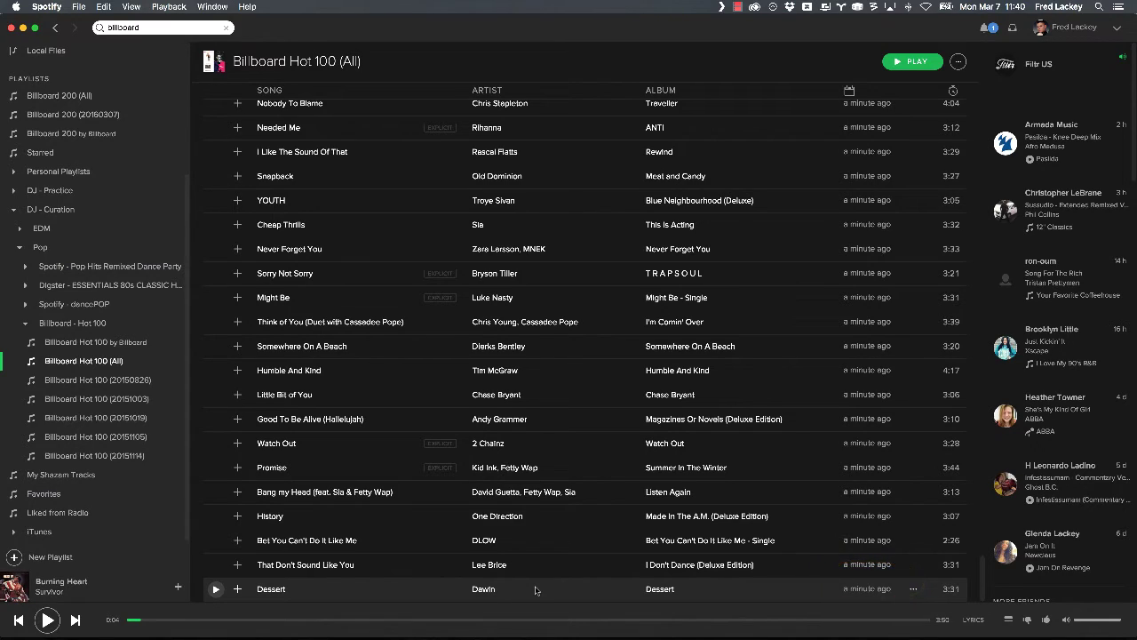
# - Create a new playlist from the newly added songs in Billboard Hot 100 (All), from "Work" down to "Dessert" at the end
pyautogui.scroll(1, 535, 589)
pyautogui.scroll(10, 536, 589)
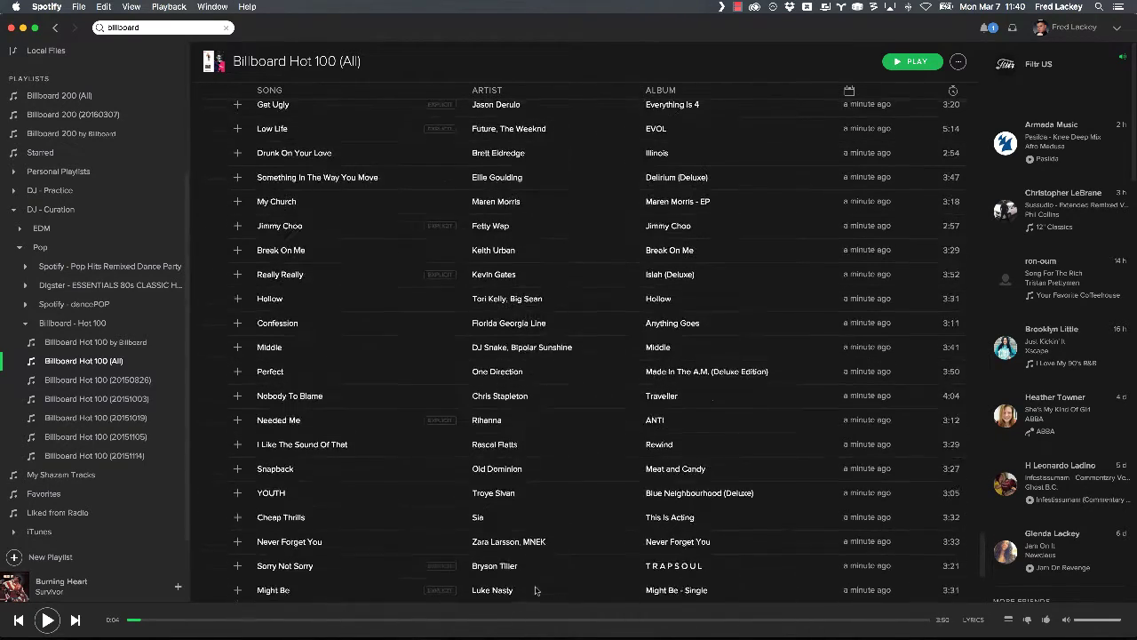
pyautogui.scroll(10, 536, 589)
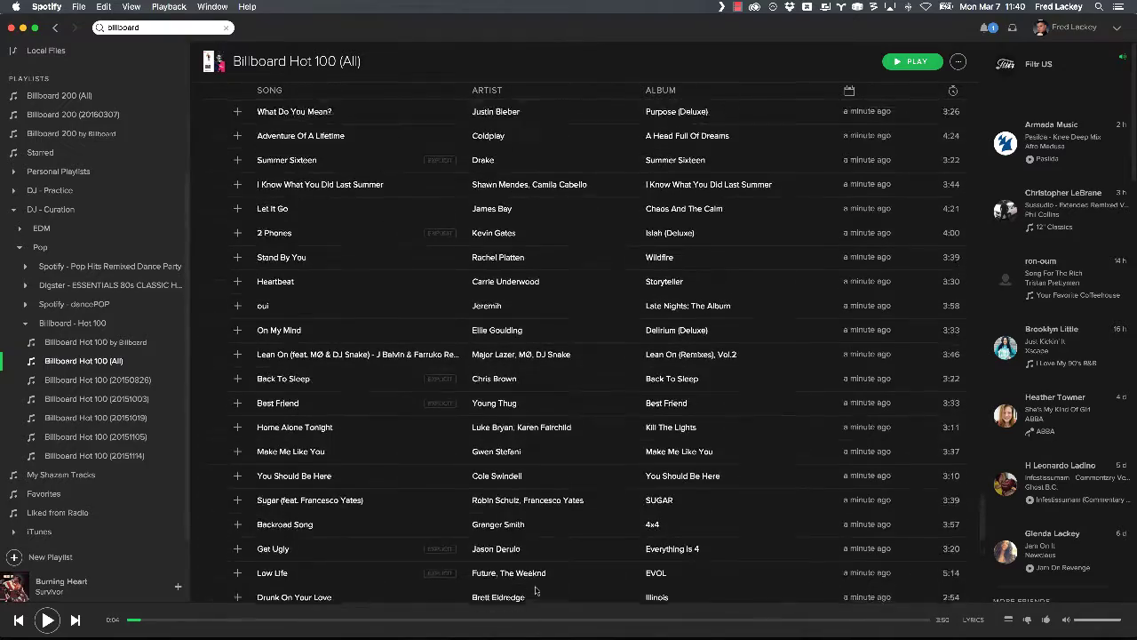
pyautogui.scroll(10, 536, 589)
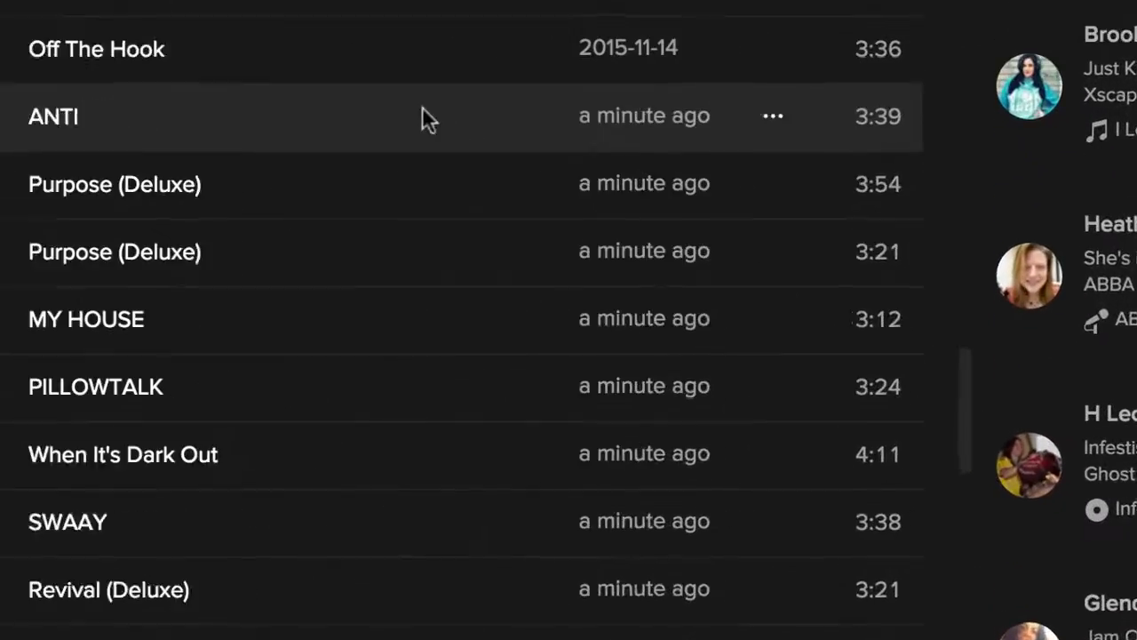
pyautogui.rightClick(787, 355)
pyautogui.moveTo(560, 237)
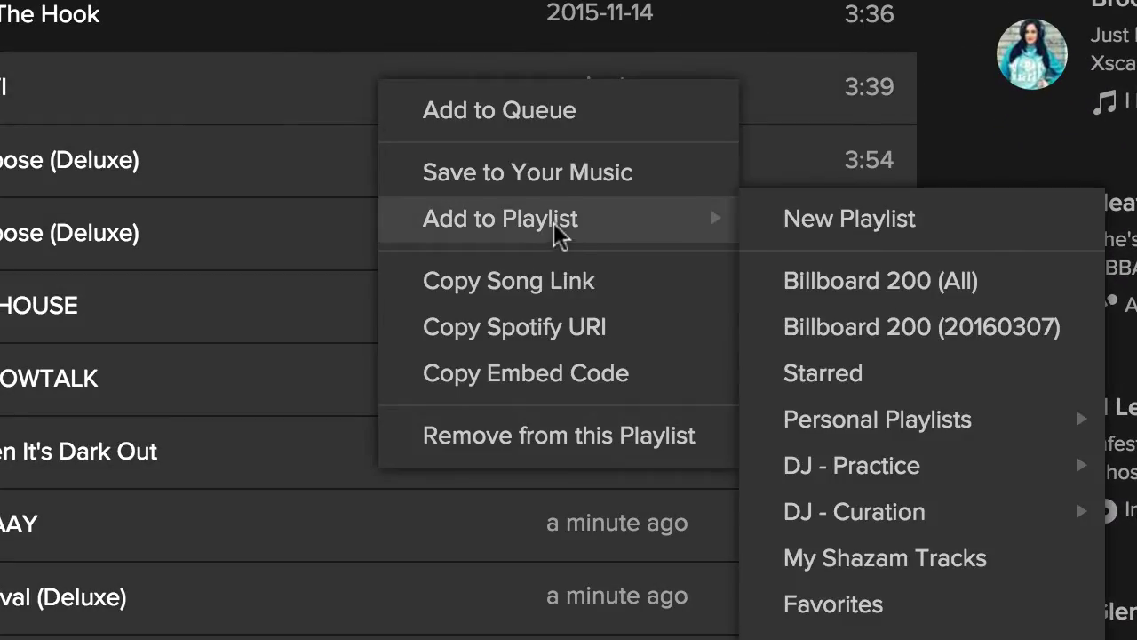
pyautogui.click(755, 228)
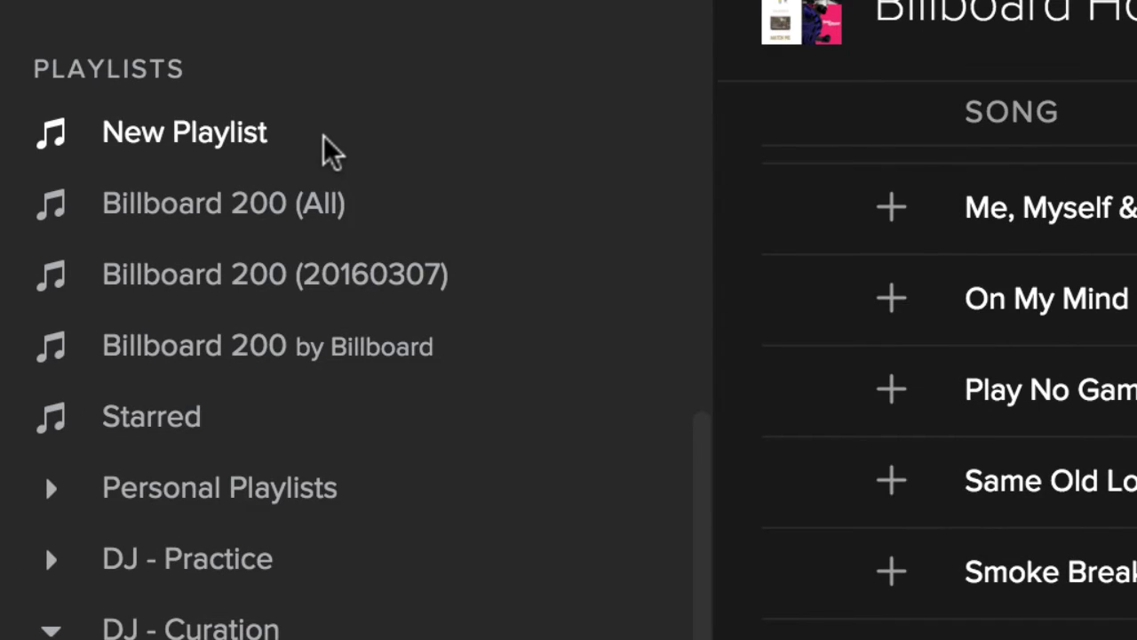
pyautogui.rightClick(263, 142)
pyautogui.click(406, 633)
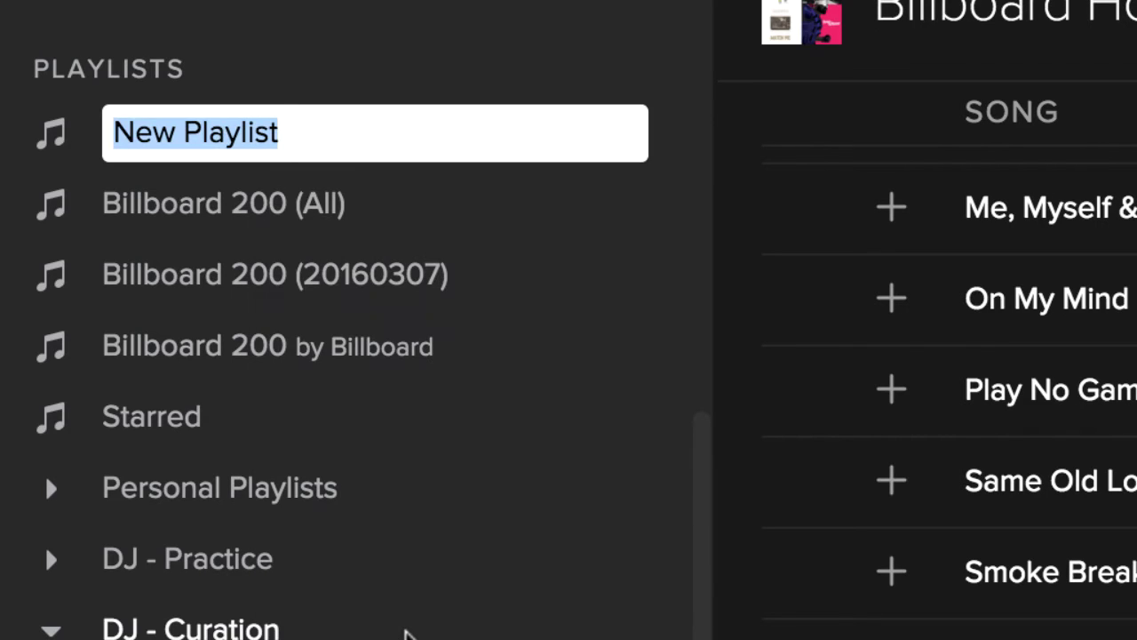
pyautogui.write('J')
pyautogui.press('BackSpace')
pyautogui.write('BILLBOA')
pyautogui.press('BackSpace')
pyautogui.press('BackSpace')
pyautogui.press('BackSpace')
pyautogui.press('BackSpace')
pyautogui.press('BackSpace')
pyautogui.press('BackSpace')
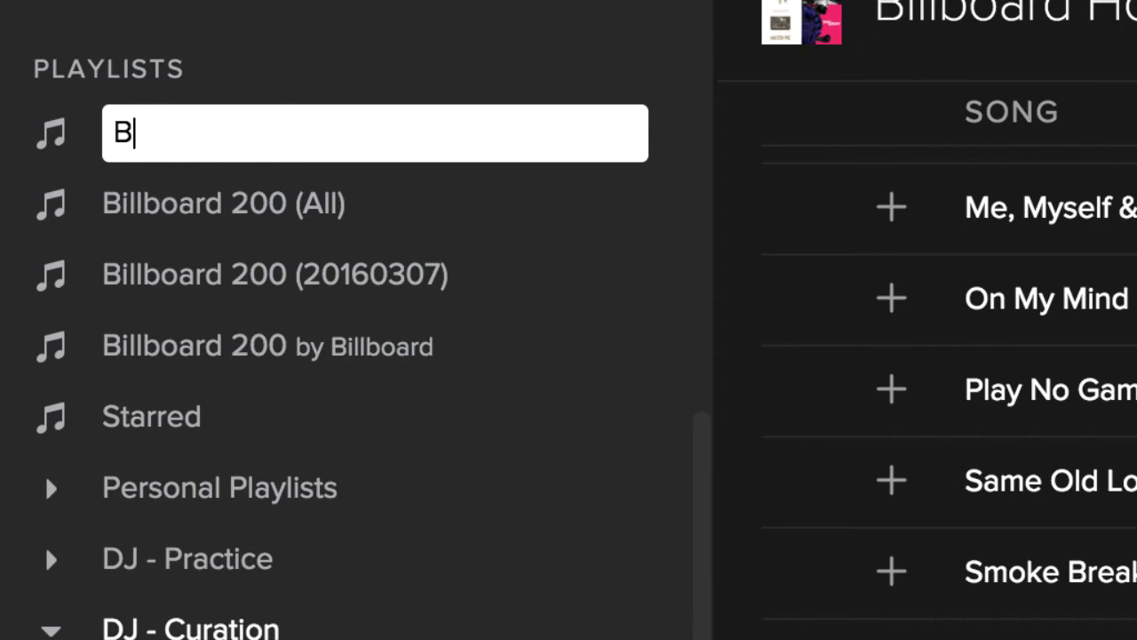
pyautogui.write('illboard')
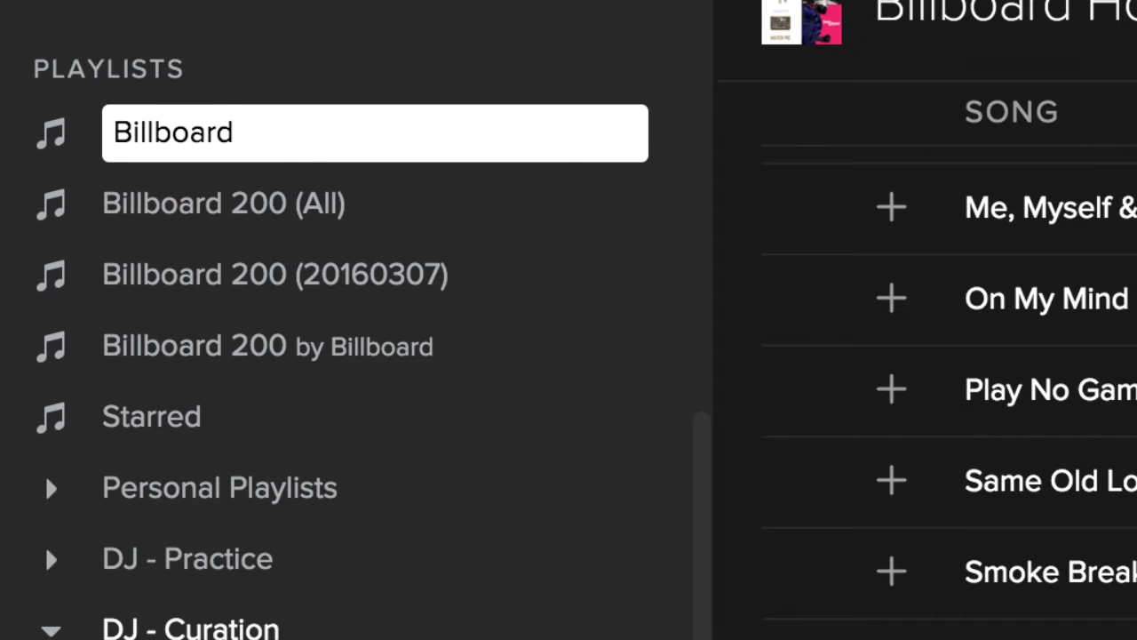
pyautogui.write(' Hot 100 (')
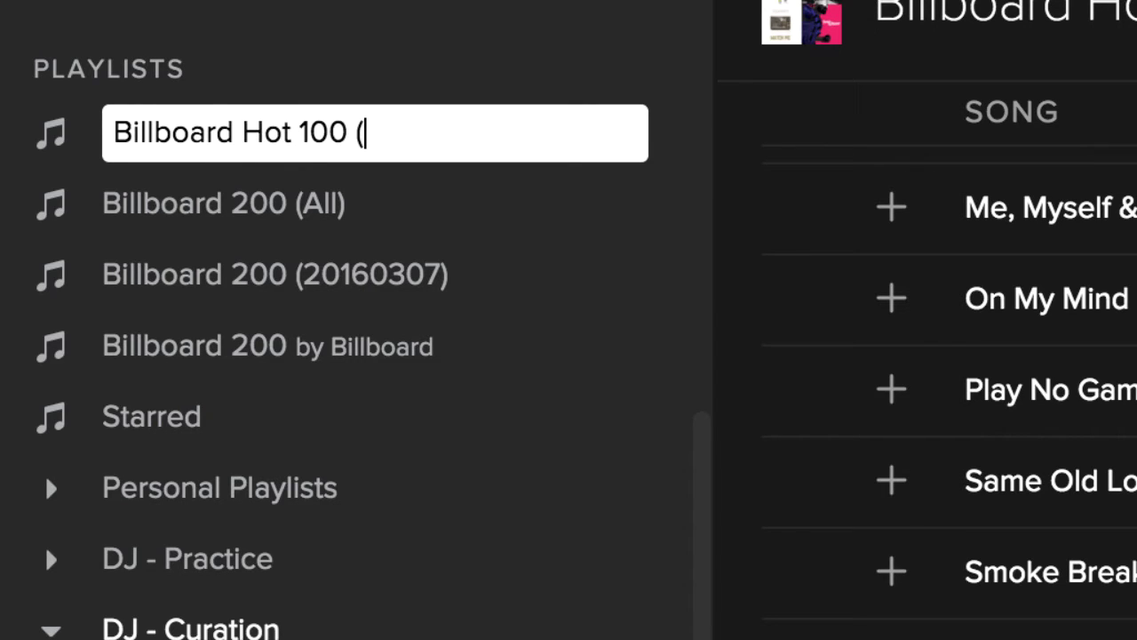
pyautogui.write('2016')
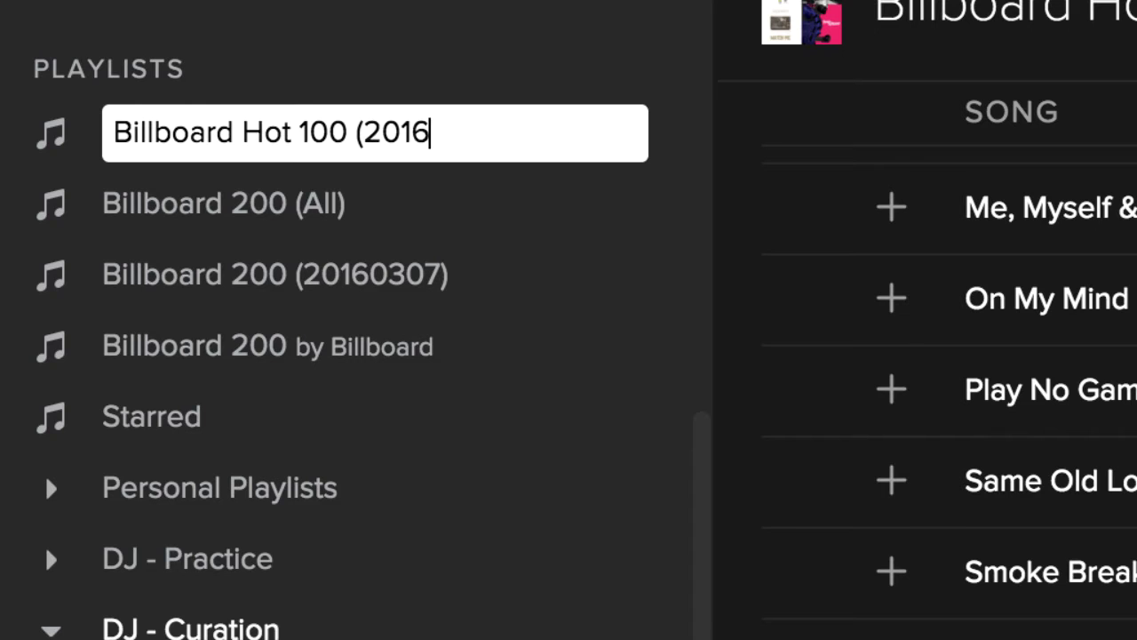
pyautogui.write('0307)')
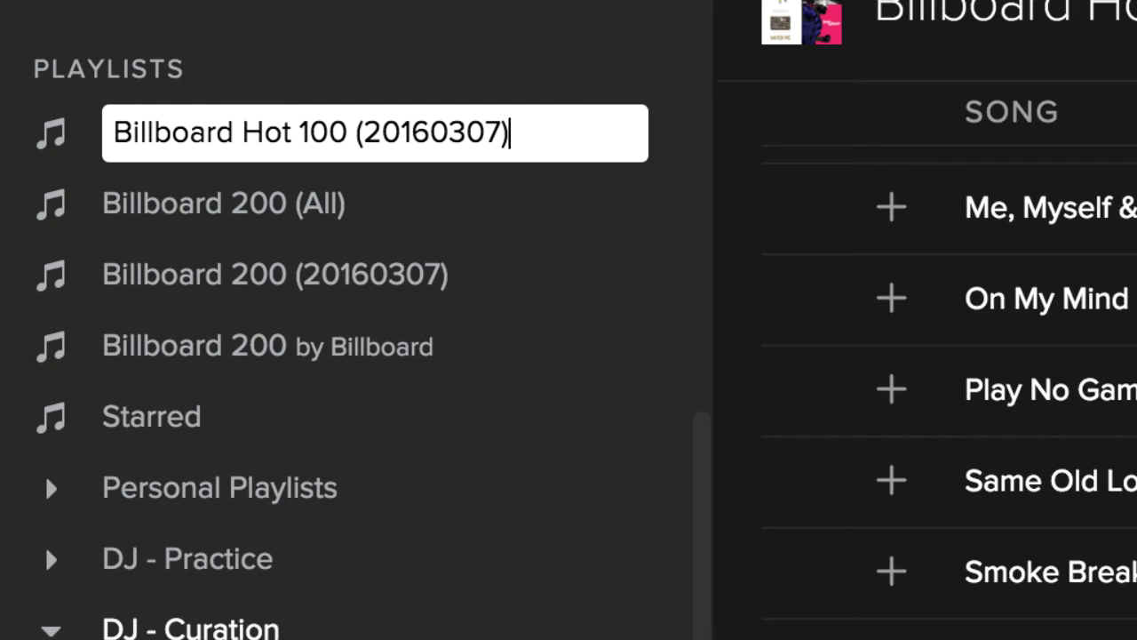
pyautogui.press('Return')
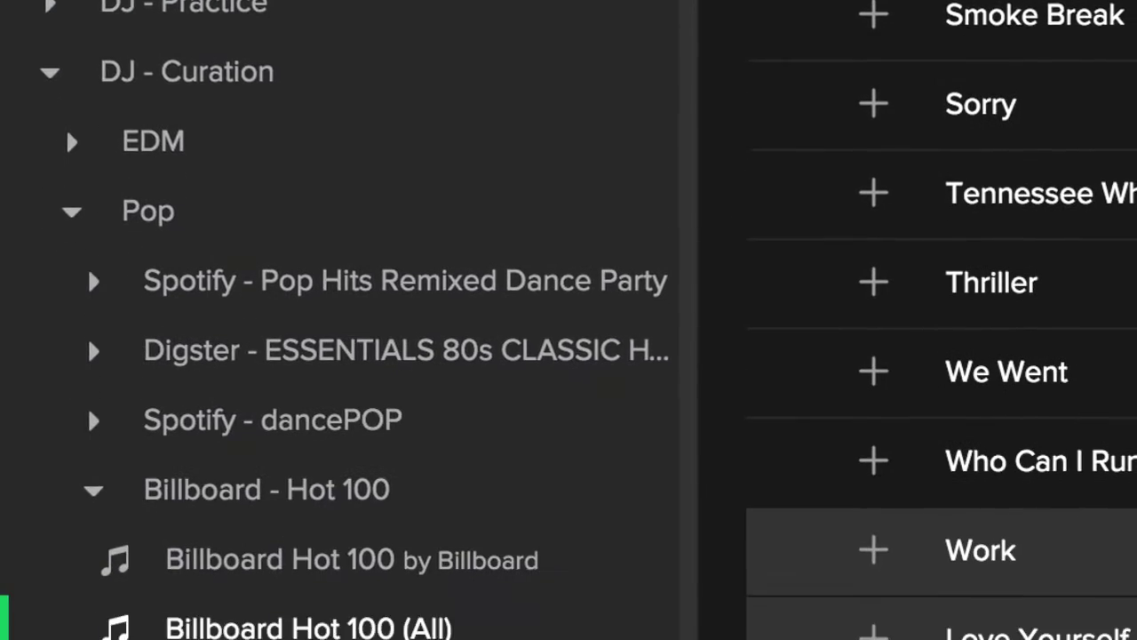
pyautogui.moveTo(411, 201); pyautogui.dragTo(474, 568)
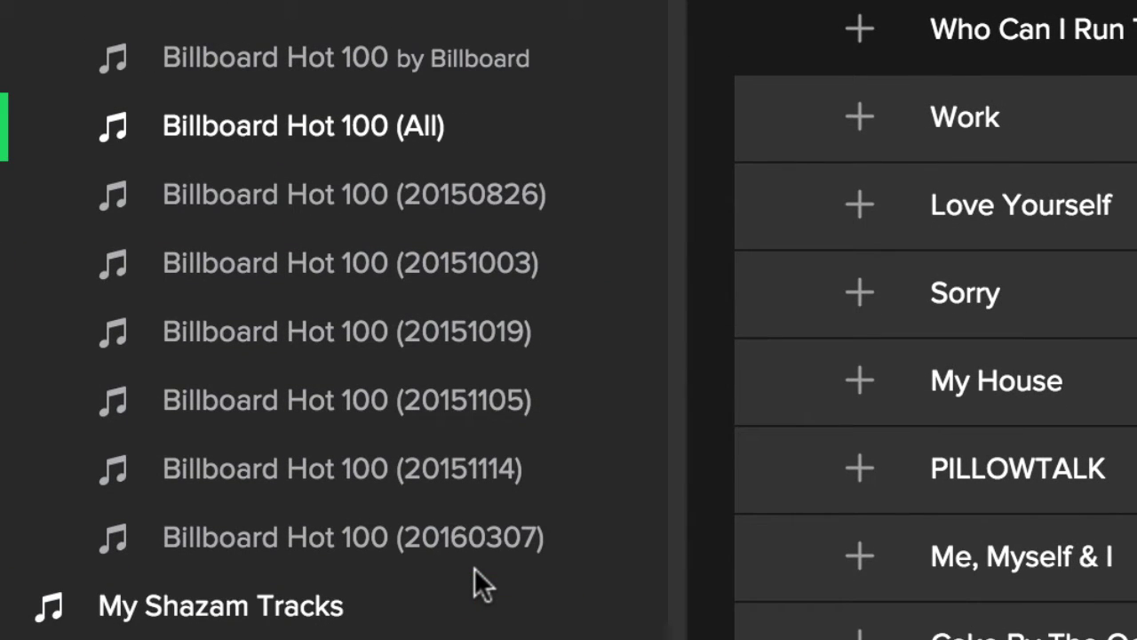
pyautogui.click(476, 568)
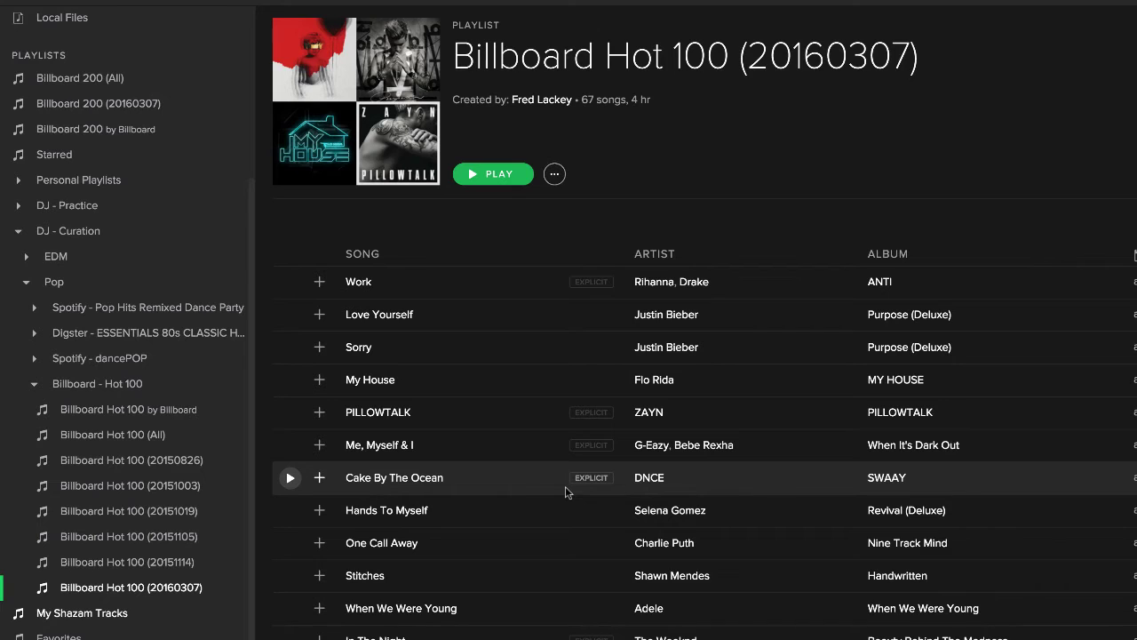
# - Review the older Billboard Hot 100 snapshots one by one, from 20151114 back to 20150826
pyautogui.click(207, 563)
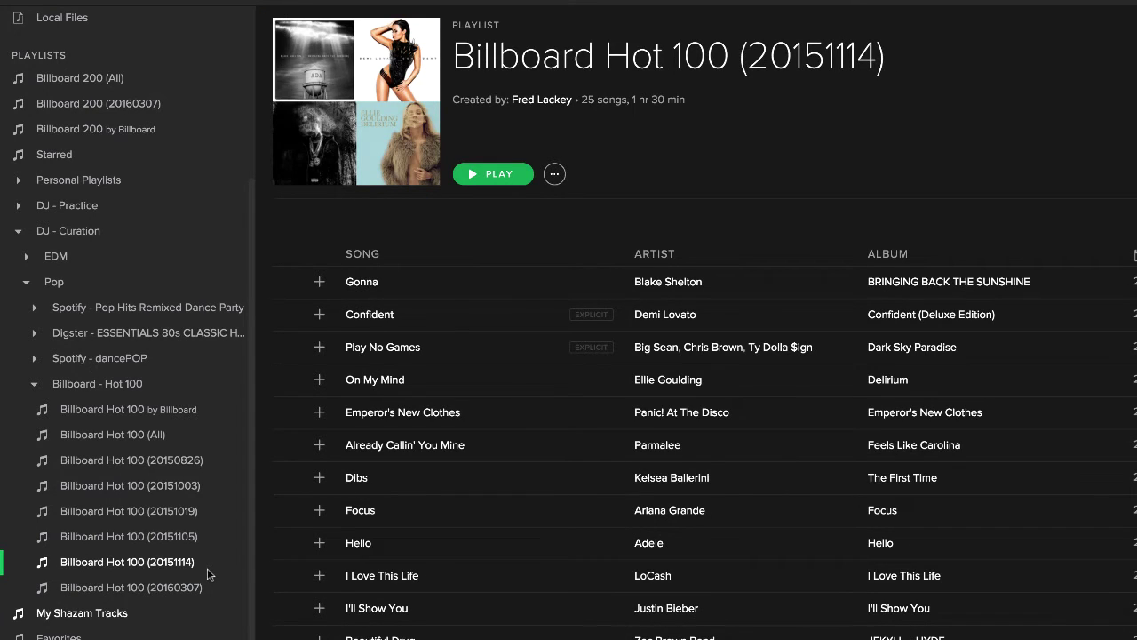
pyautogui.click(207, 538)
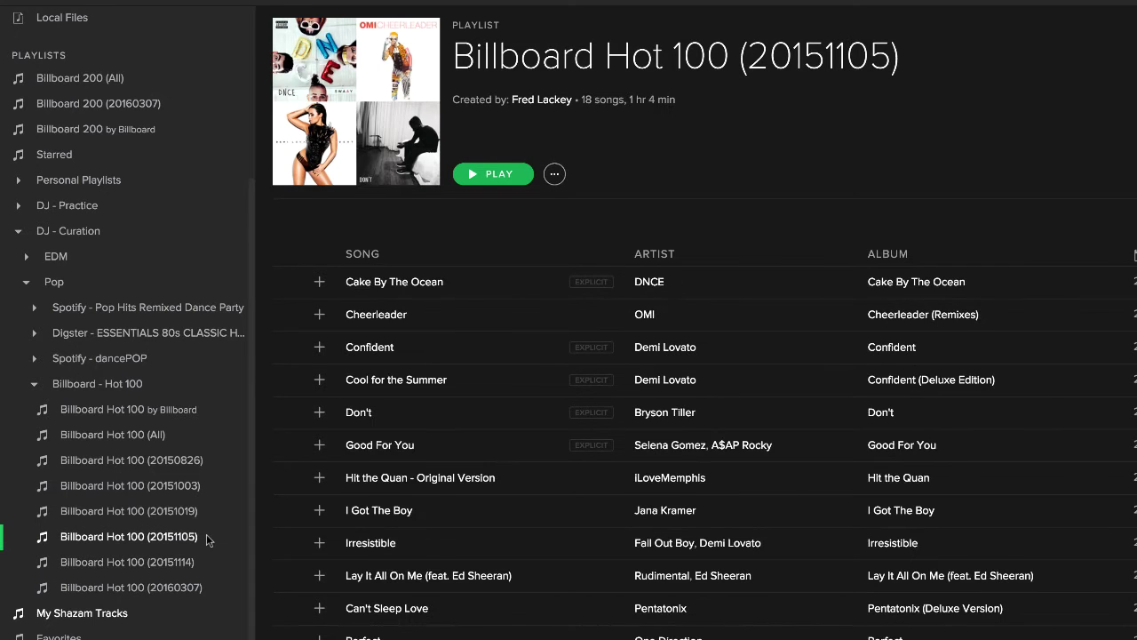
pyautogui.click(207, 513)
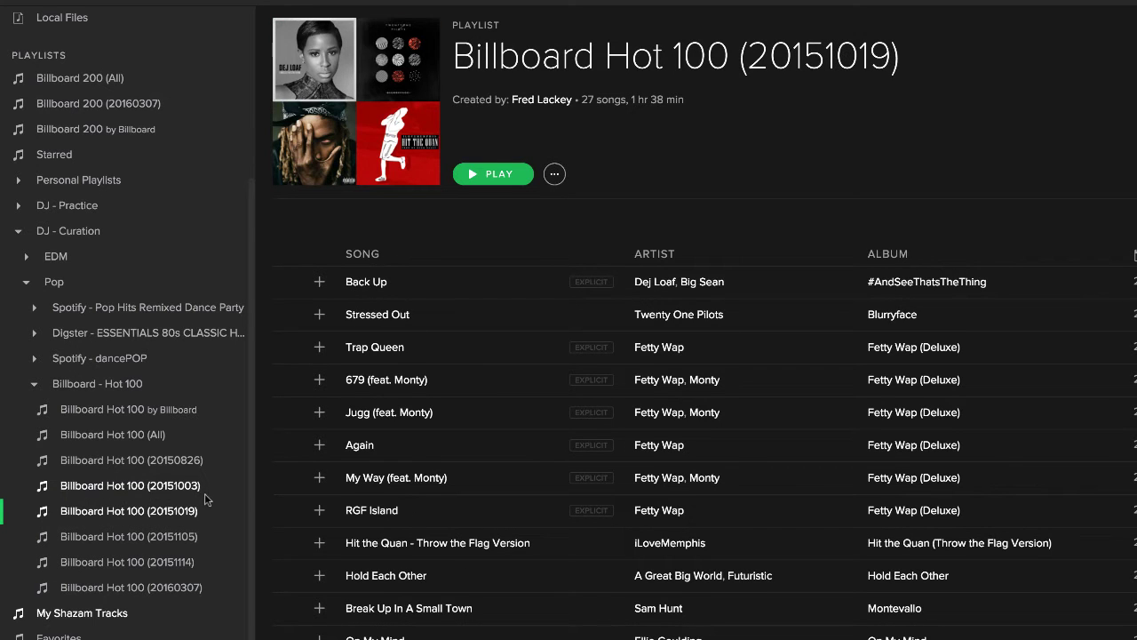
pyautogui.click(207, 488)
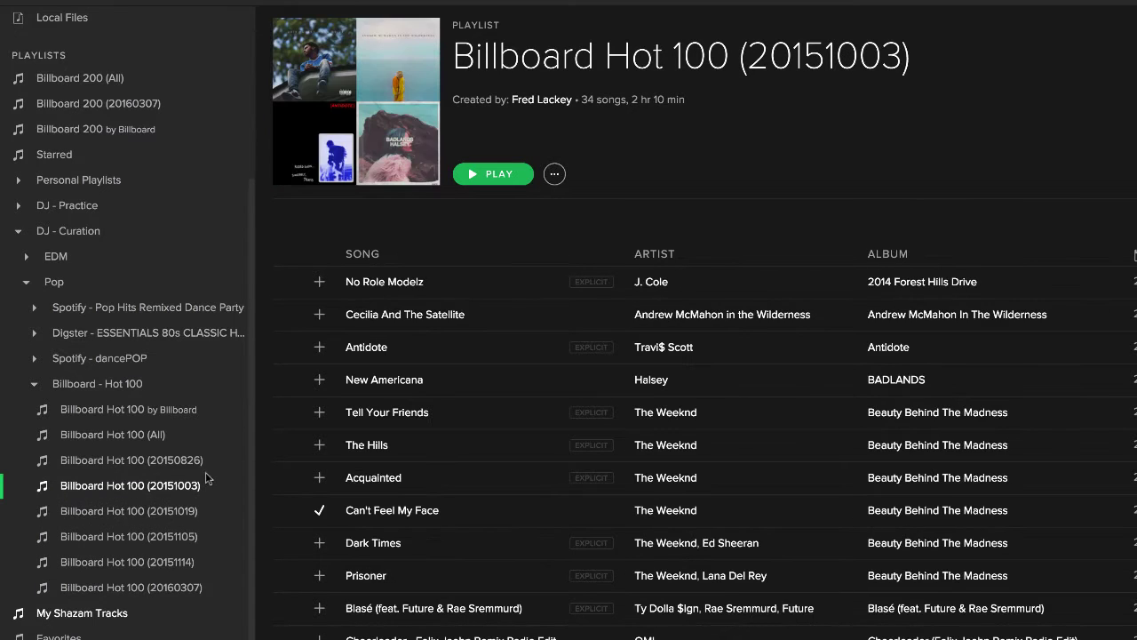
pyautogui.click(210, 462)
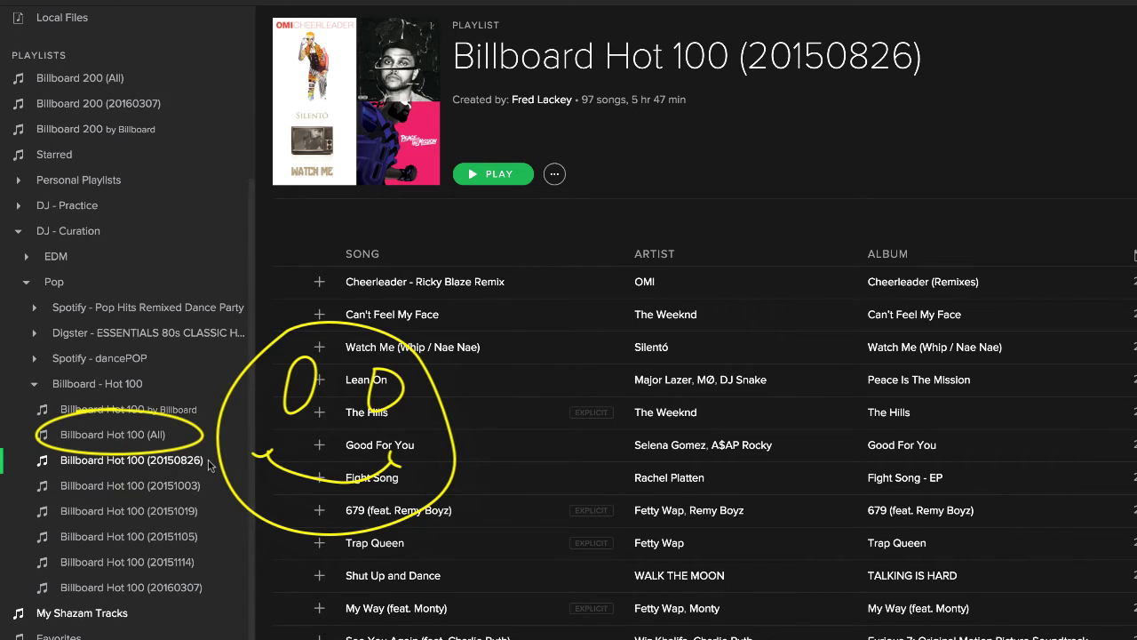
# - Open Billboard Hot 100 (All) and check its playlist header and earliest added songs
pyautogui.click(181, 435)
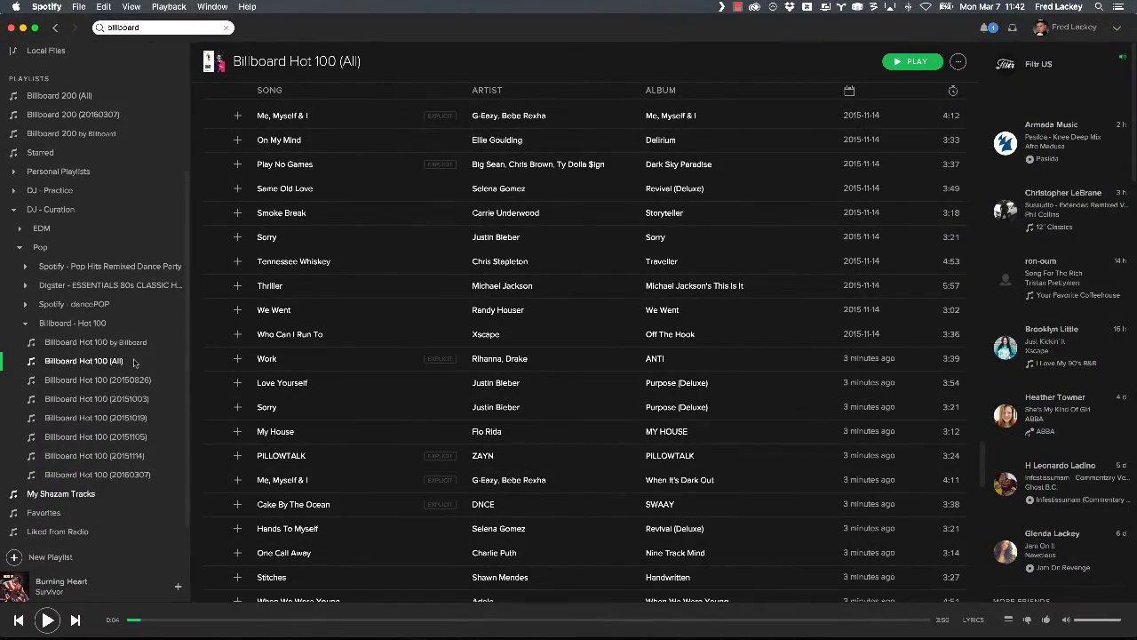
pyautogui.scroll(20, 347, 299)
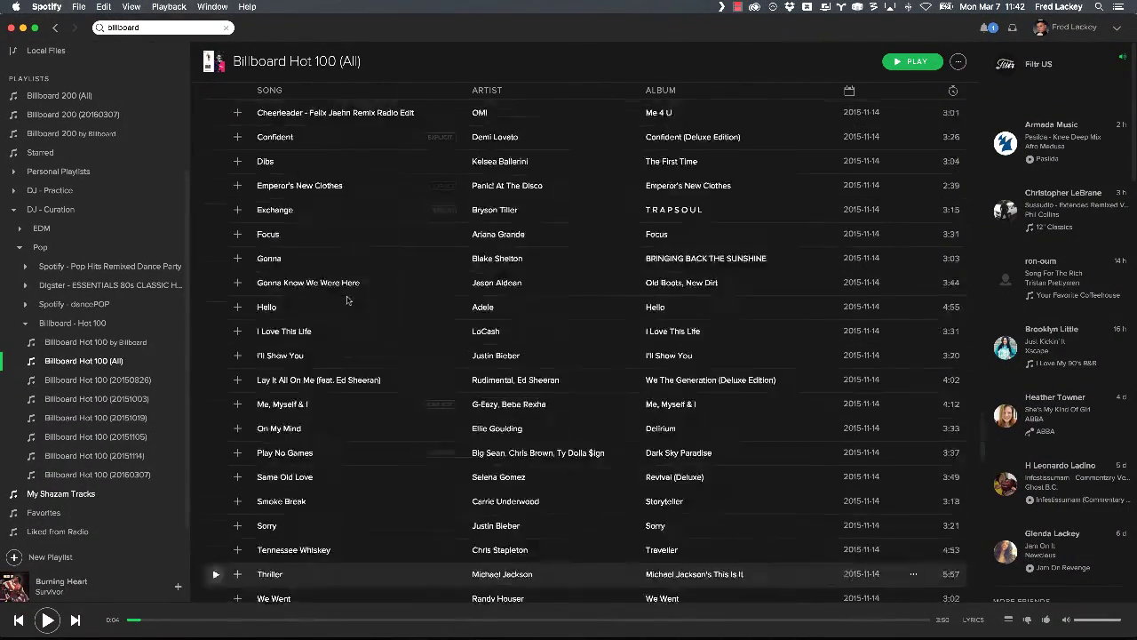
pyautogui.scroll(5, 346, 301)
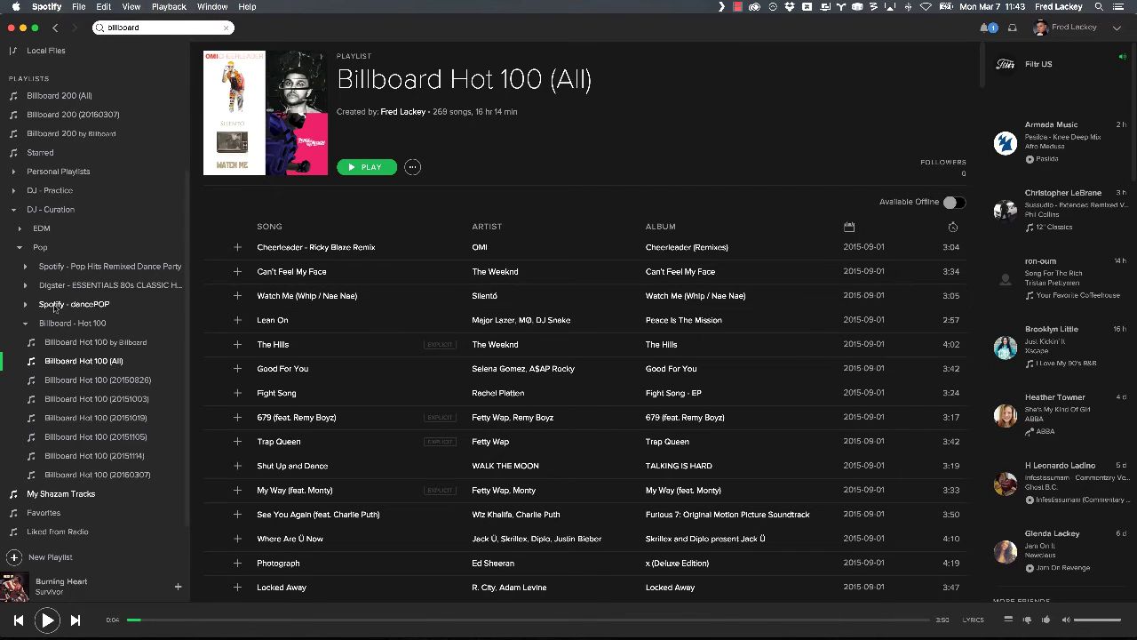
# - Collapse the Billboard - Hot 100 folder and expand Spotify - dancePOP, with the sidebar widened to fit the full folder names
pyautogui.scroll(3, 36, 408)
pyautogui.click(25, 414)
pyautogui.click(24, 415)
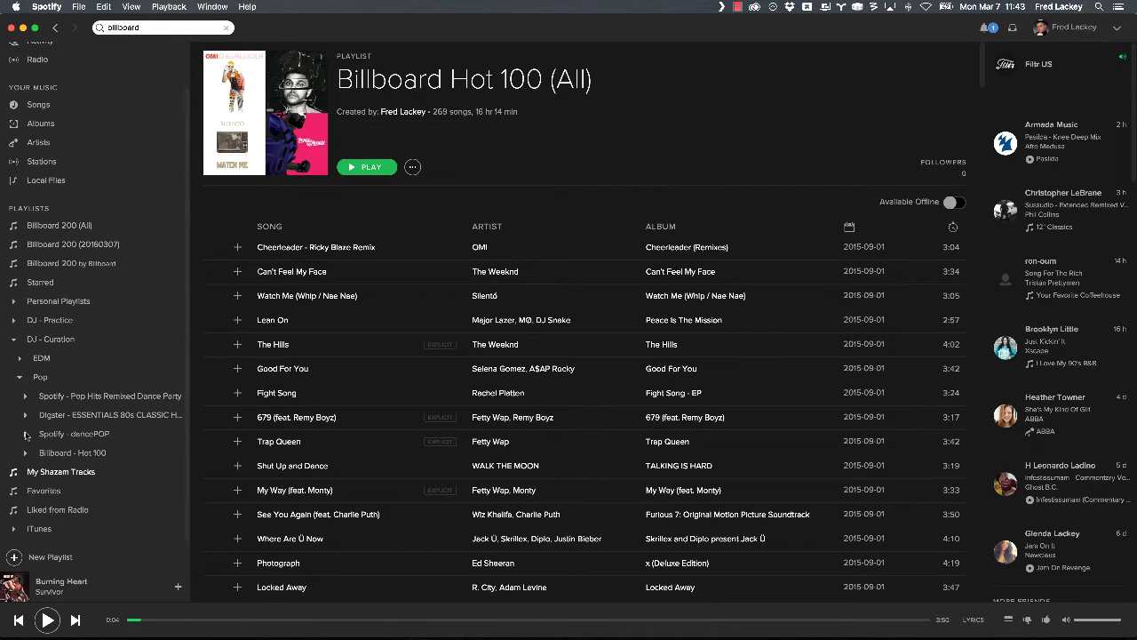
pyautogui.moveTo(198, 440); pyautogui.dragTo(211, 453)
pyautogui.scroll(-2, 204, 480)
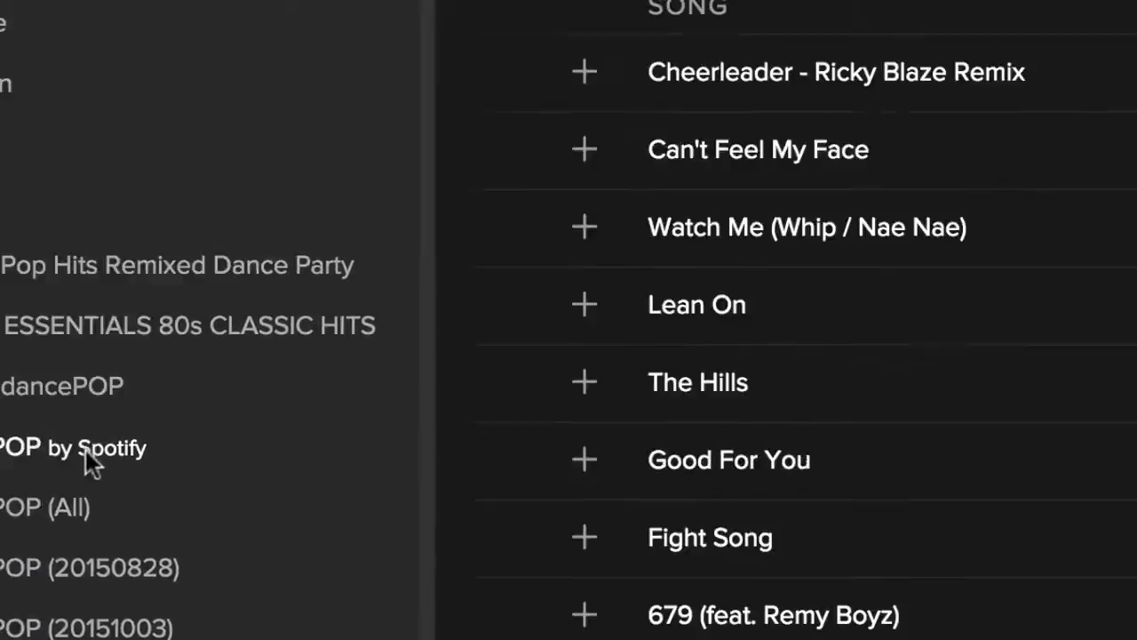
pyautogui.click(85, 449)
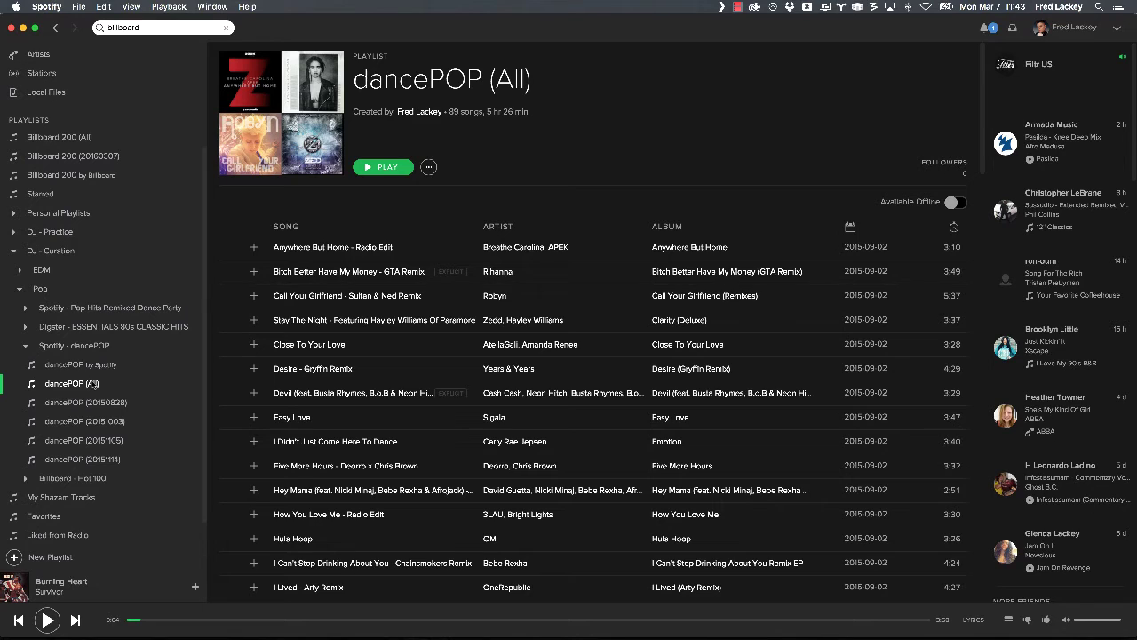
# - Add all songs from dancePOP by Spotify to dancePOP (All) under DJ - Curation > Pop > Spotify - dancePOP, skipping duplicates
pyautogui.click(96, 365)
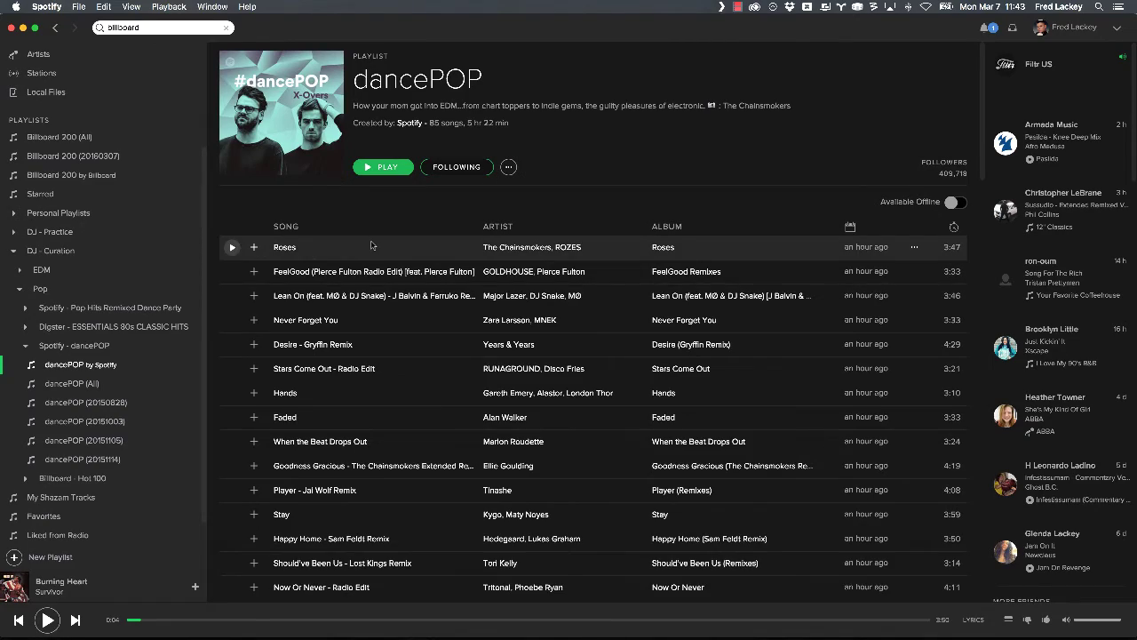
pyautogui.rightClick(371, 245)
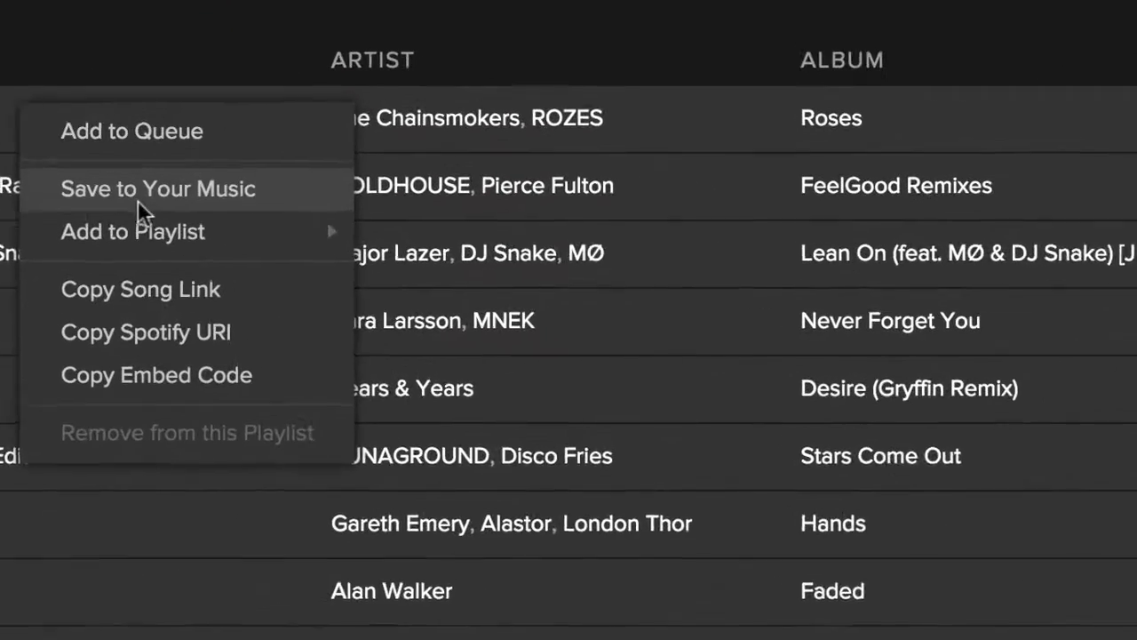
pyautogui.moveTo(422, 290)
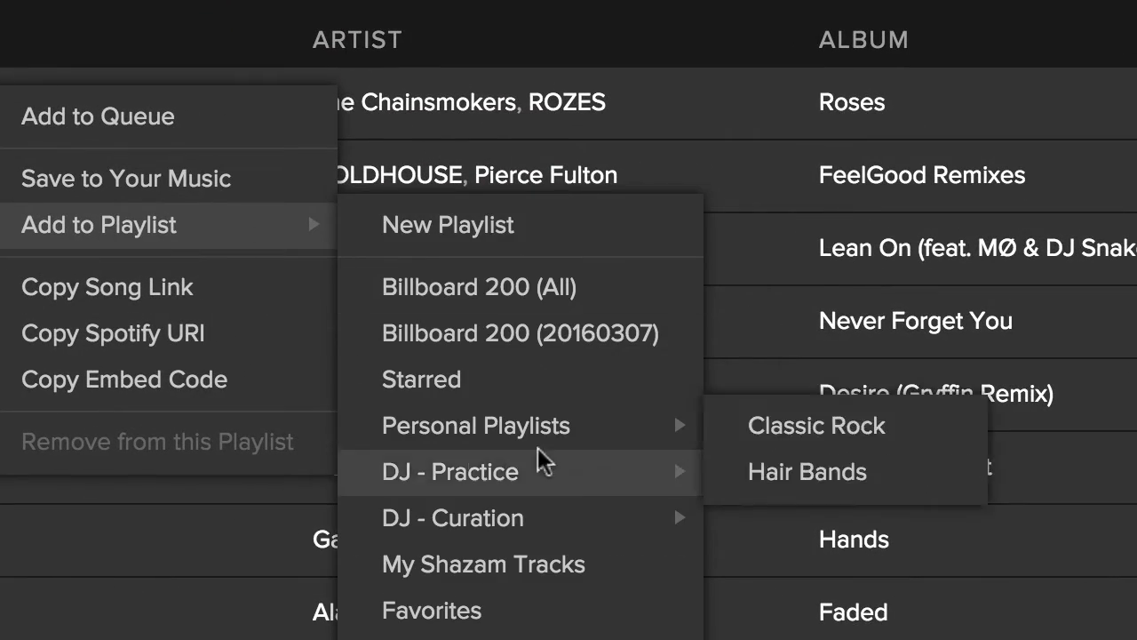
pyautogui.moveTo(547, 488)
pyautogui.moveTo(565, 529)
pyautogui.moveTo(812, 530)
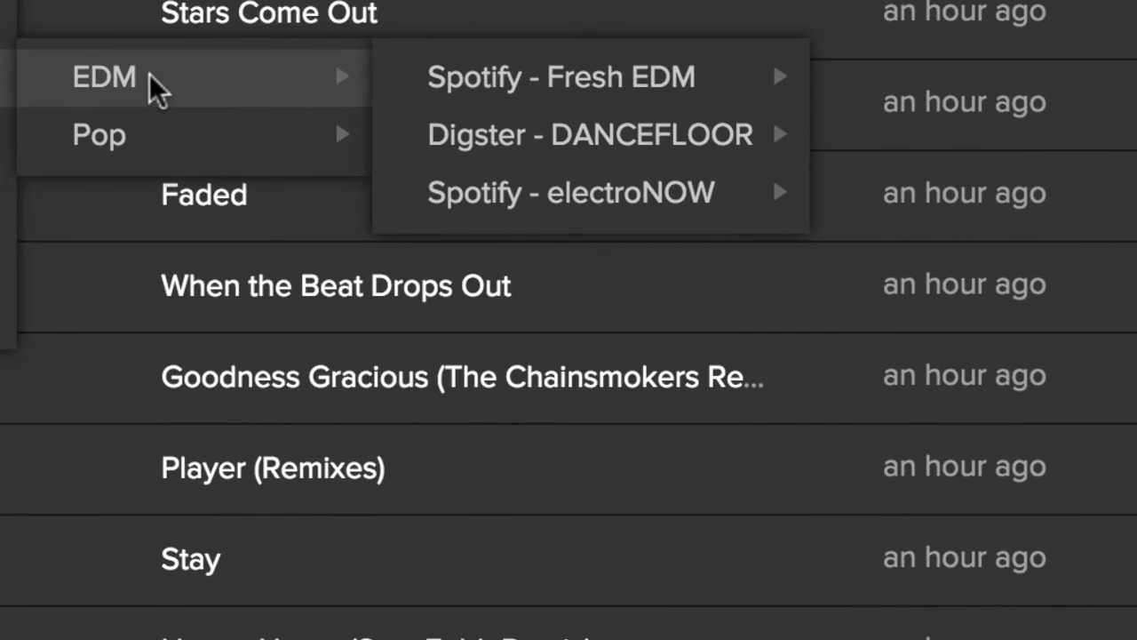
pyautogui.moveTo(1136, 546)
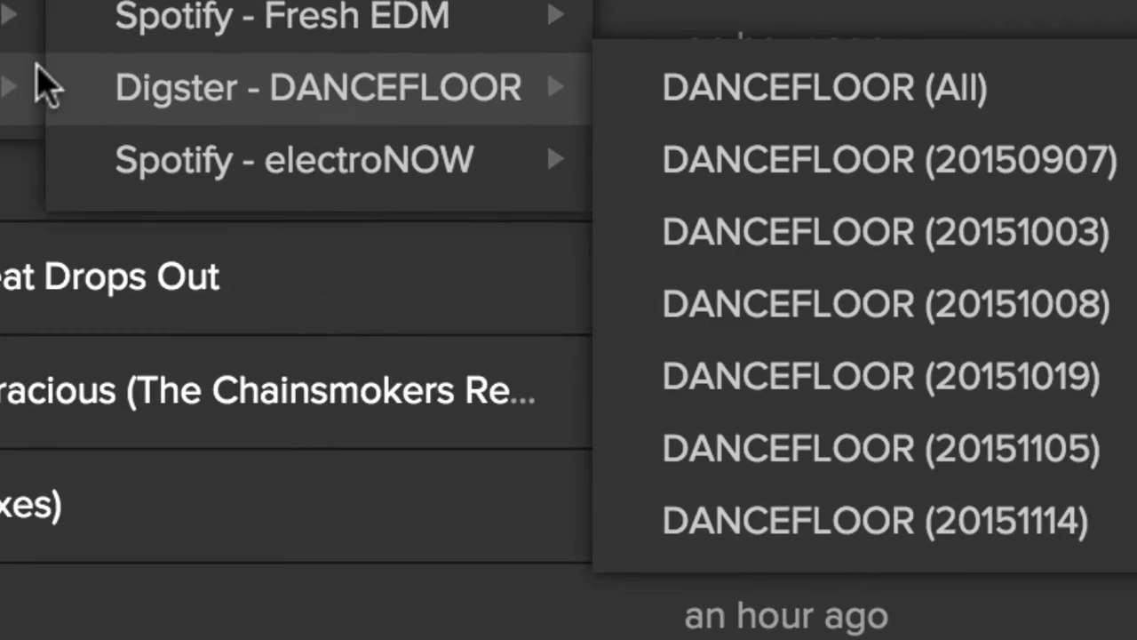
pyautogui.moveTo(350, 143)
pyautogui.moveTo(218, 224)
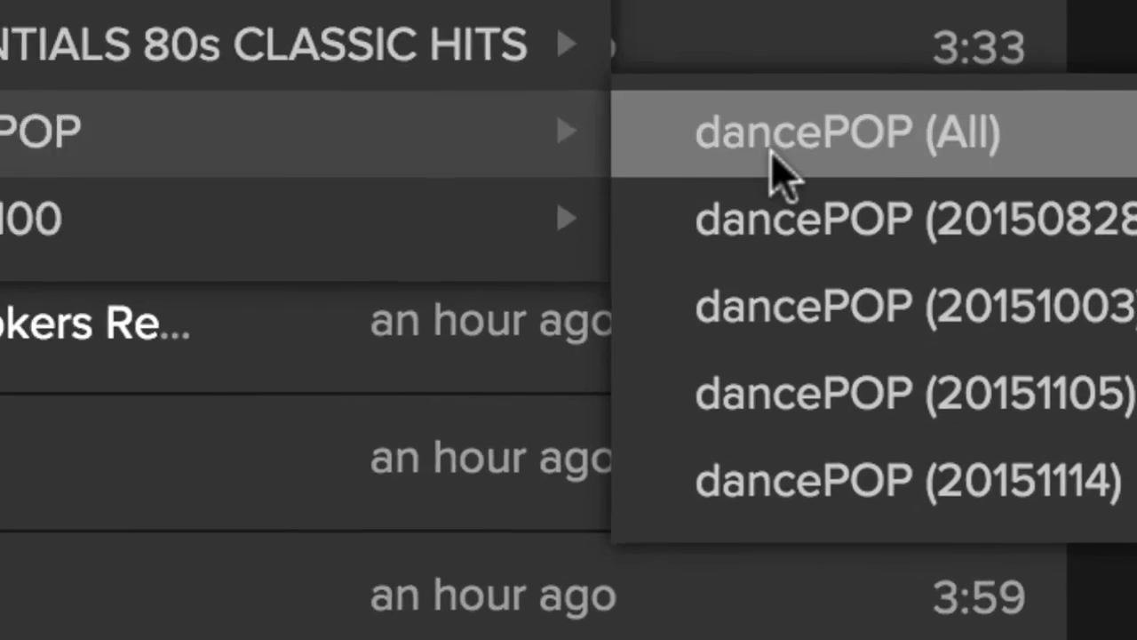
pyautogui.click(746, 135)
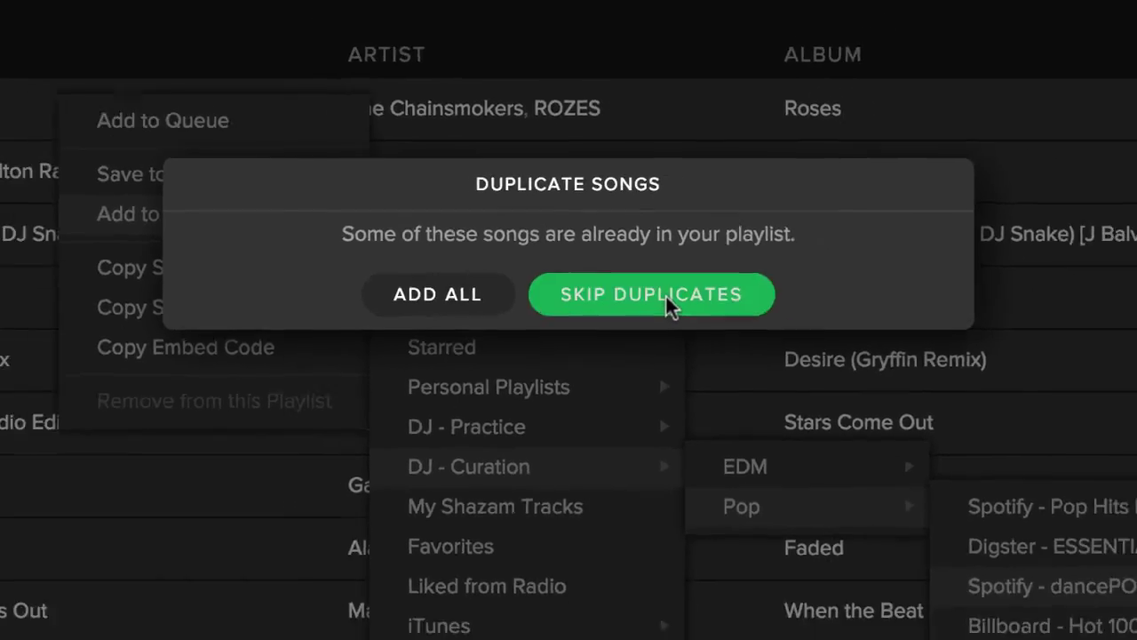
pyautogui.click(700, 298)
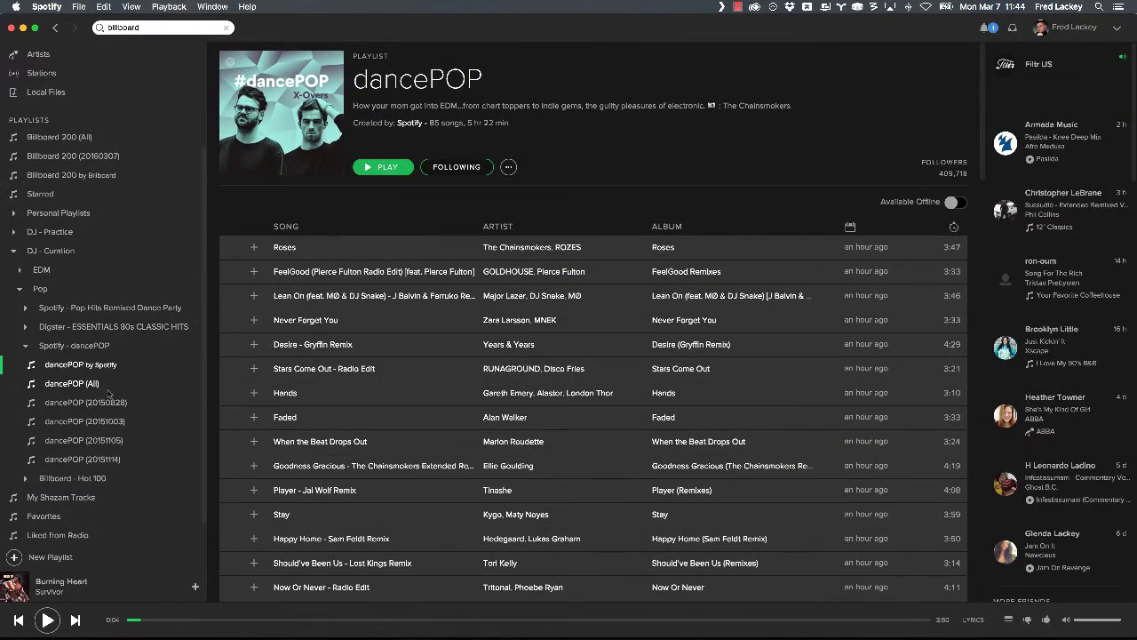
# - Open dancePOP (All) and sort its songs by date added, with the newest first
pyautogui.click(67, 387)
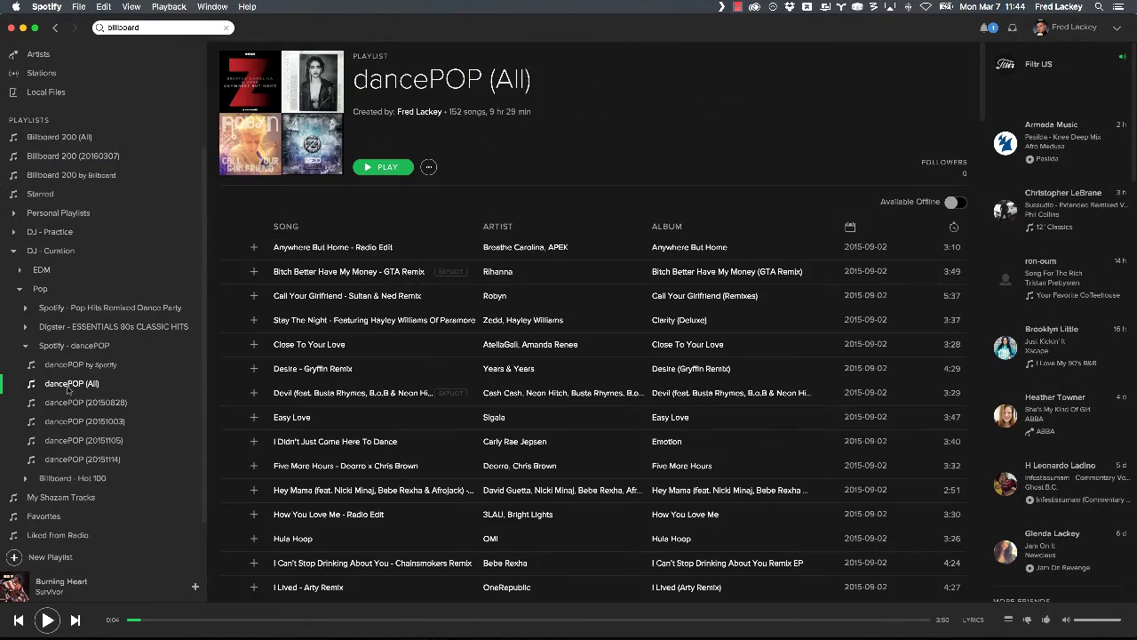
pyautogui.click(852, 226)
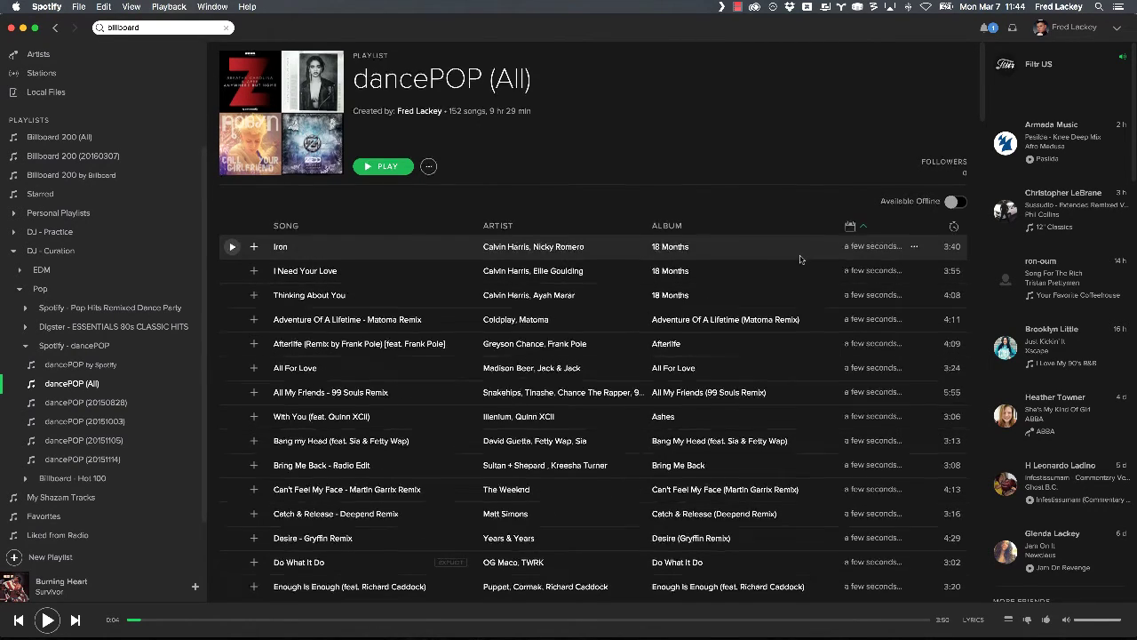
# - Select all songs just added to dancePOP (All), down to Winterbreak, and add them to a new playlist
pyautogui.scroll(-15, 800, 260)
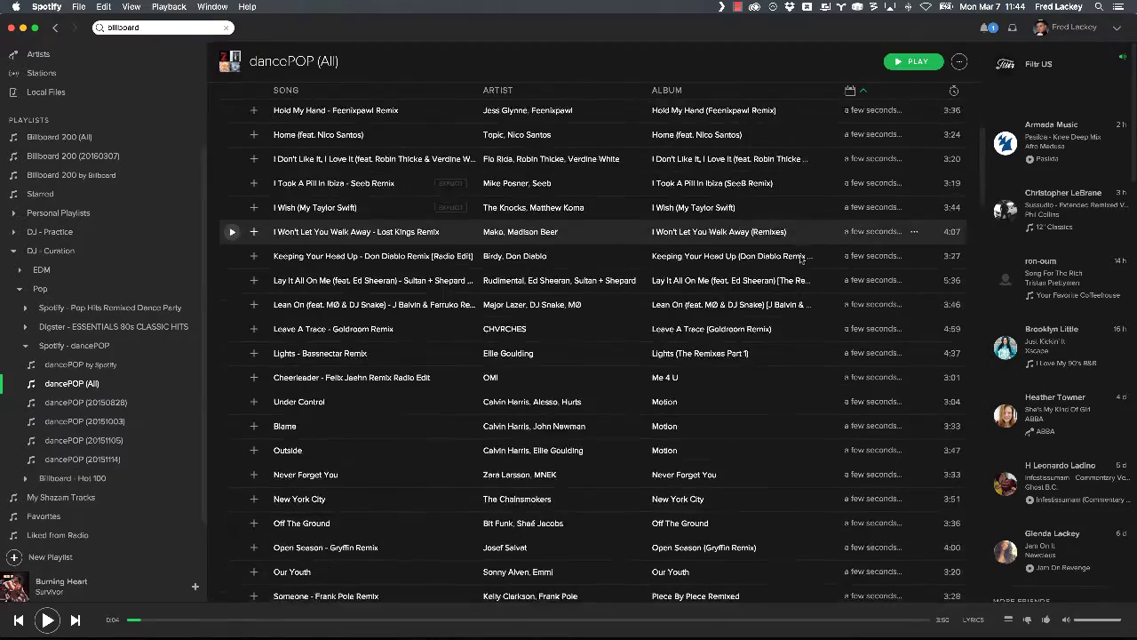
pyautogui.scroll(-20, 799, 259)
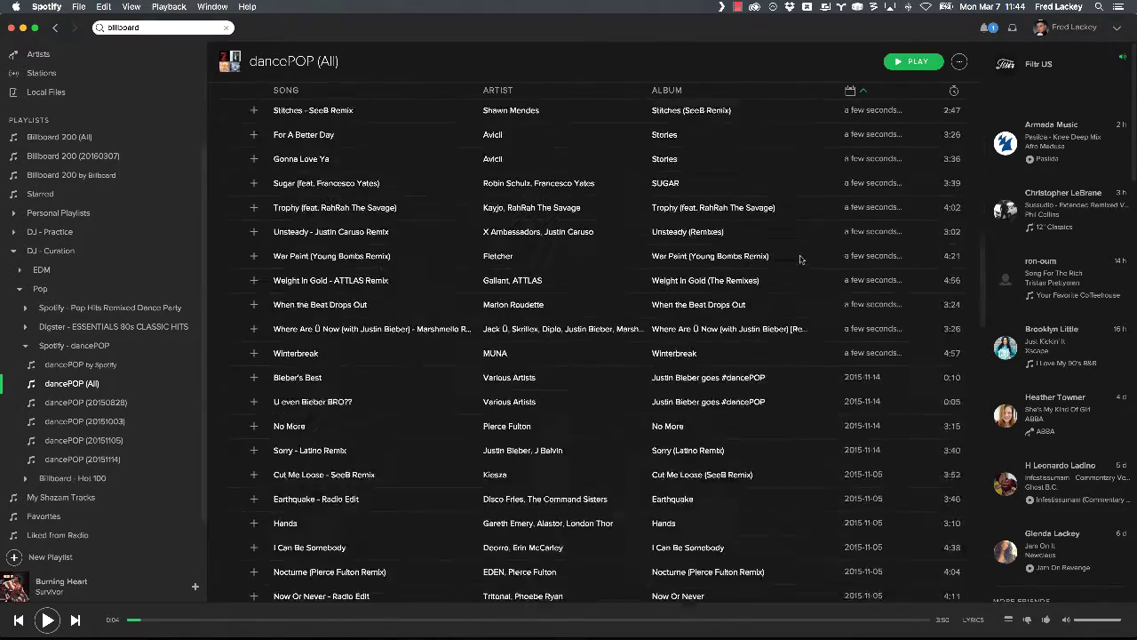
pyautogui.scroll(-1, 799, 259)
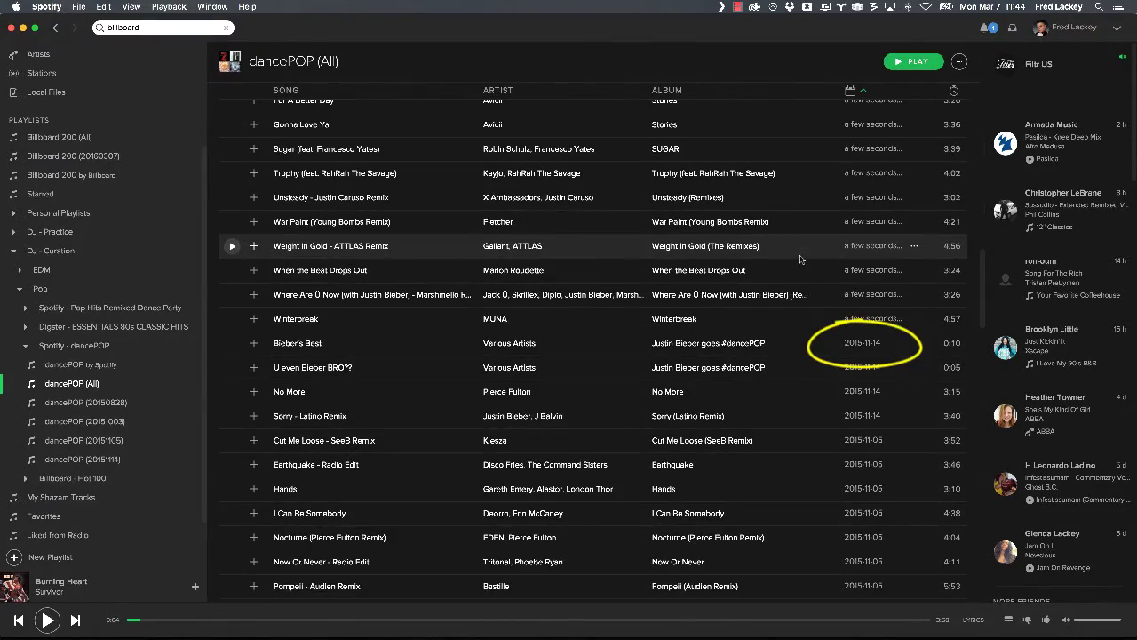
pyautogui.scroll(4, 800, 318)
pyautogui.scroll(20, 799, 318)
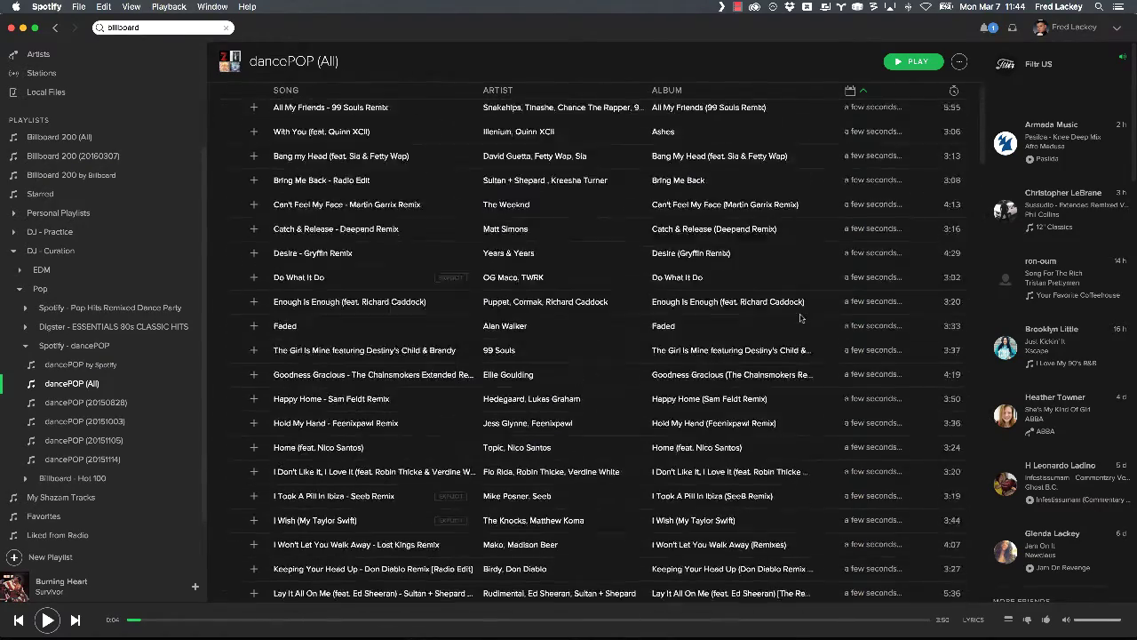
pyautogui.scroll(5, 800, 317)
pyautogui.rightClick(808, 255)
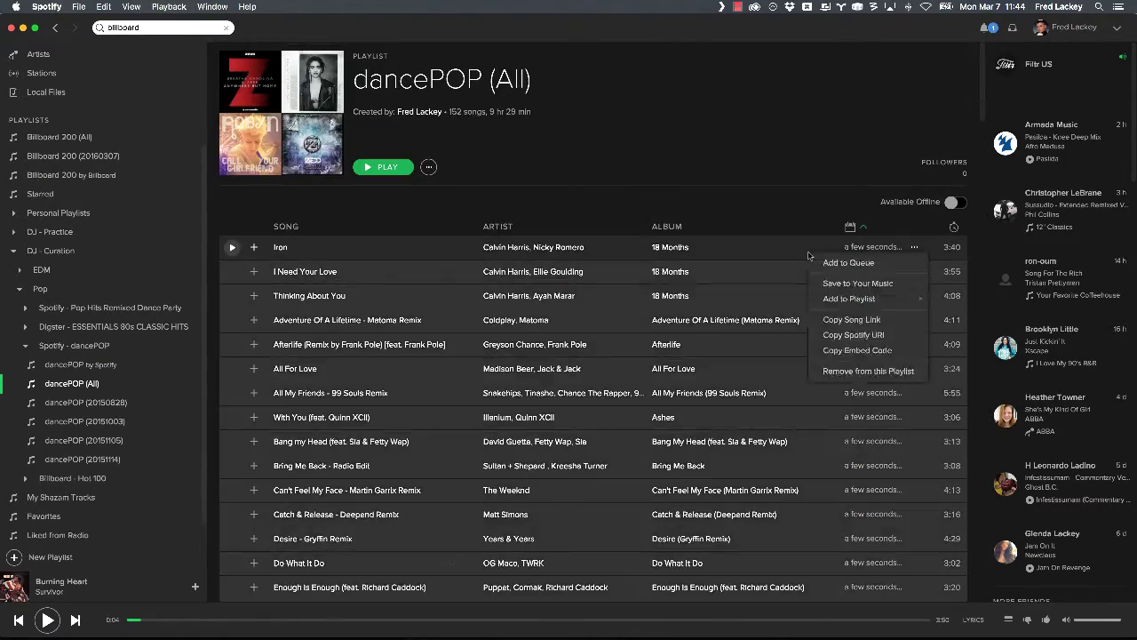
pyautogui.moveTo(871, 299)
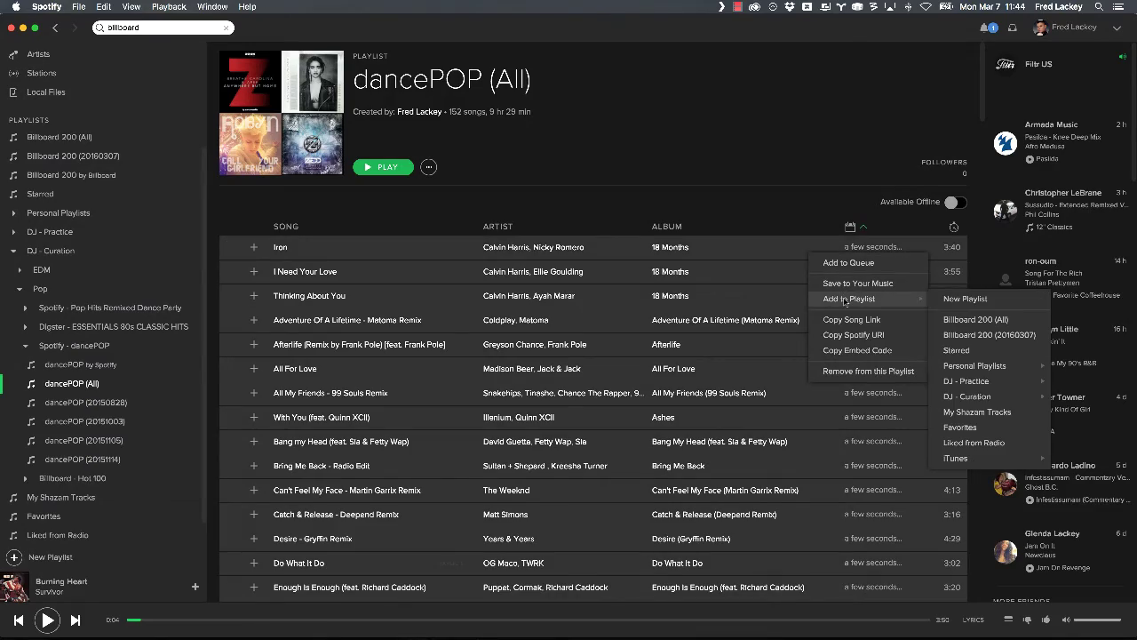
pyautogui.click(973, 299)
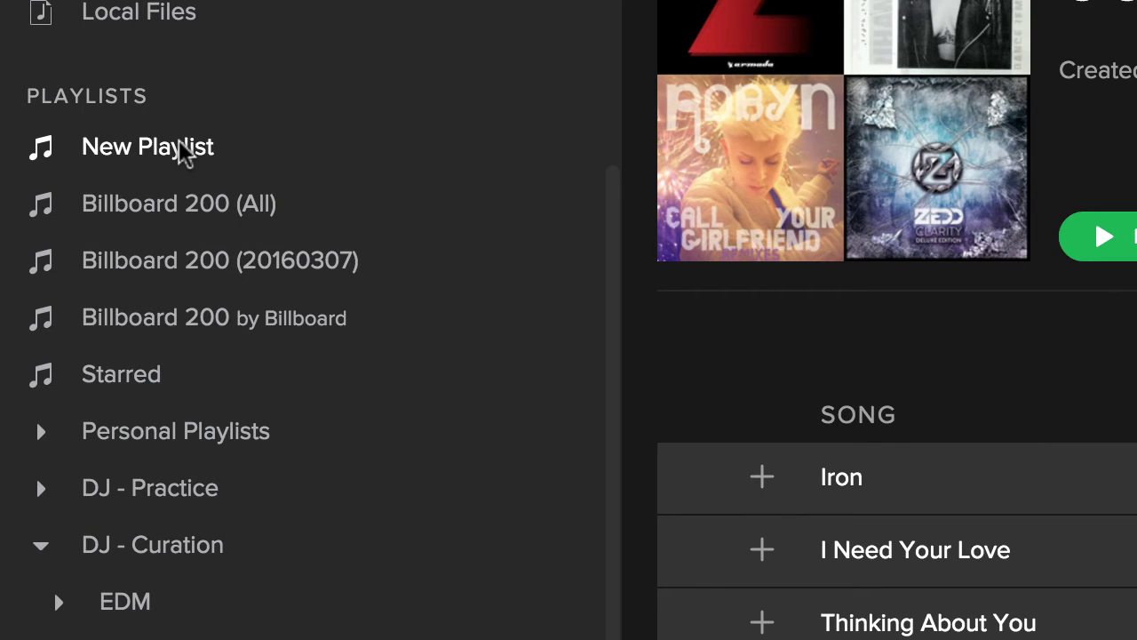
# - Rename the new playlist as dancePOP (20160307) and move it directly below dancePOP (20151114) in the Spotify - dancePOP folder
pyautogui.rightClick(182, 149)
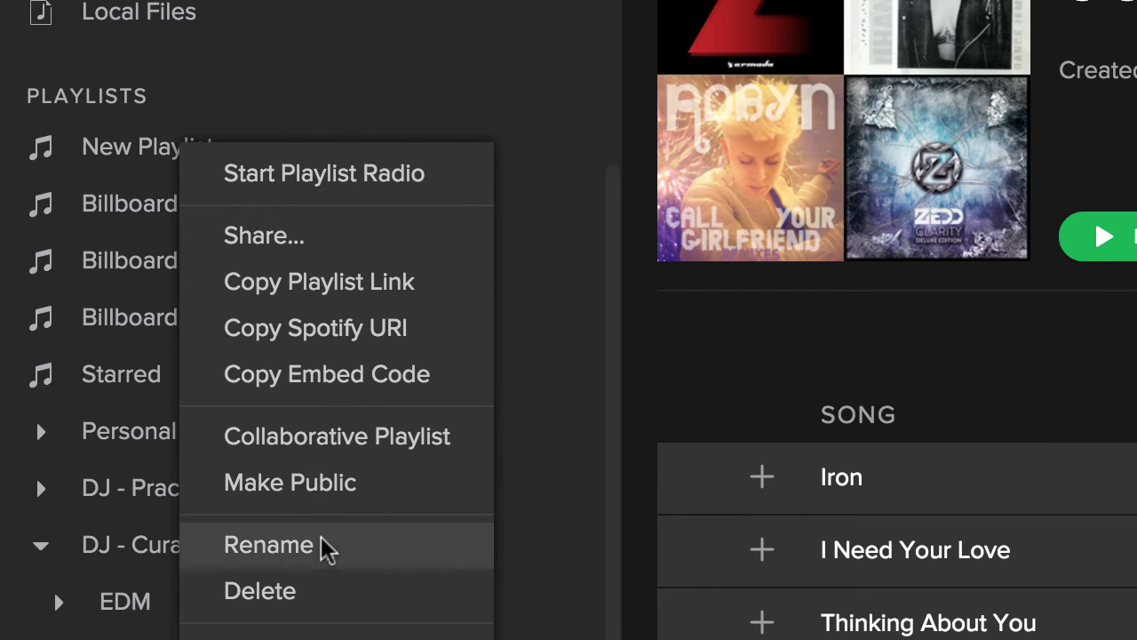
pyautogui.click(268, 544)
pyautogui.write('danc')
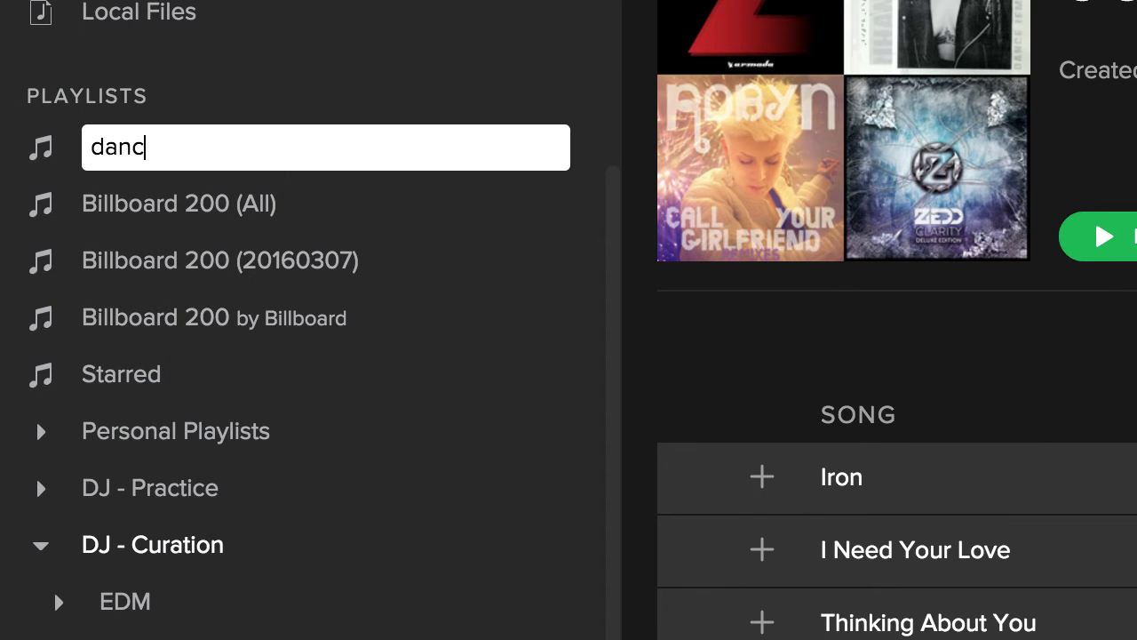
pyautogui.write('ePOP (2016')
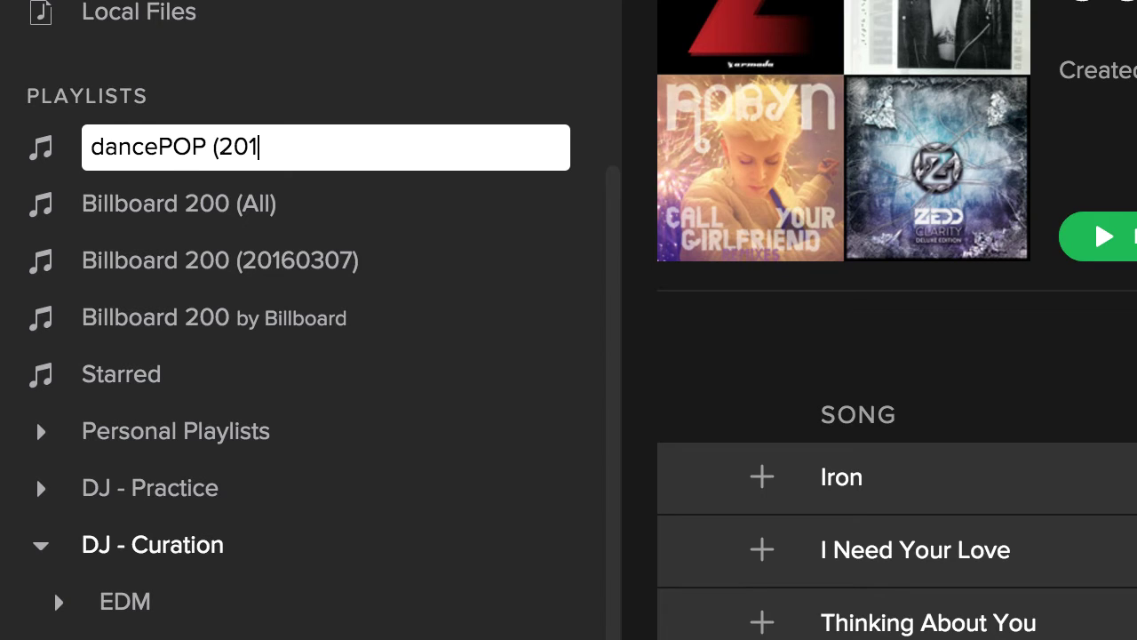
pyautogui.write('0307)')
pyautogui.press('Return')
pyautogui.moveTo(198, 145); pyautogui.dragTo(147, 475)
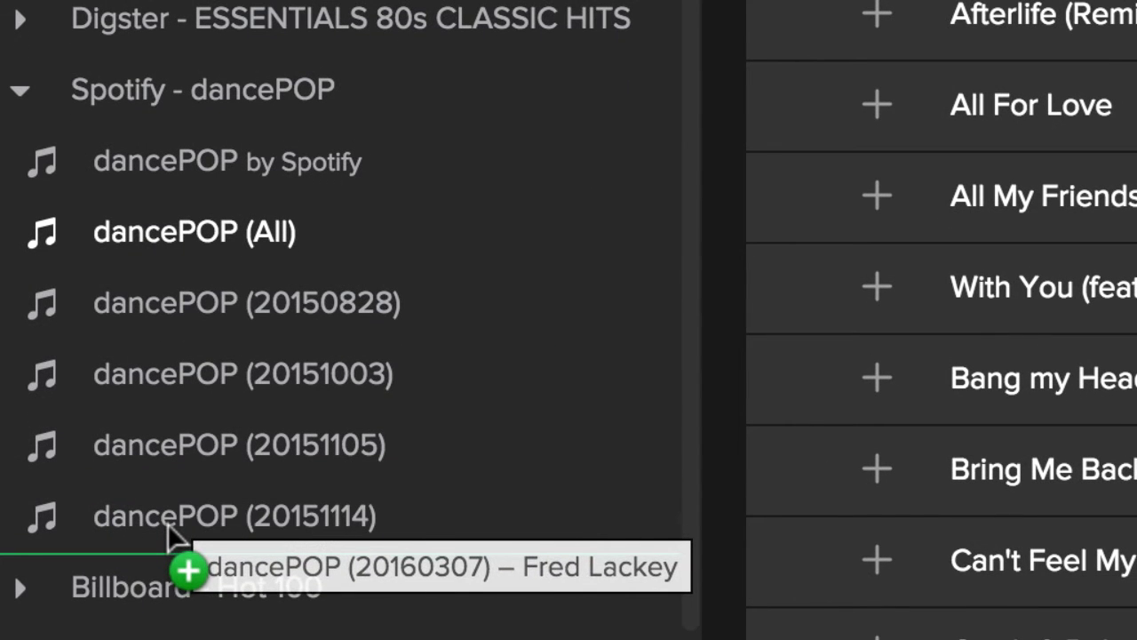
pyautogui.moveTo(167, 524); pyautogui.dragTo(169, 524)
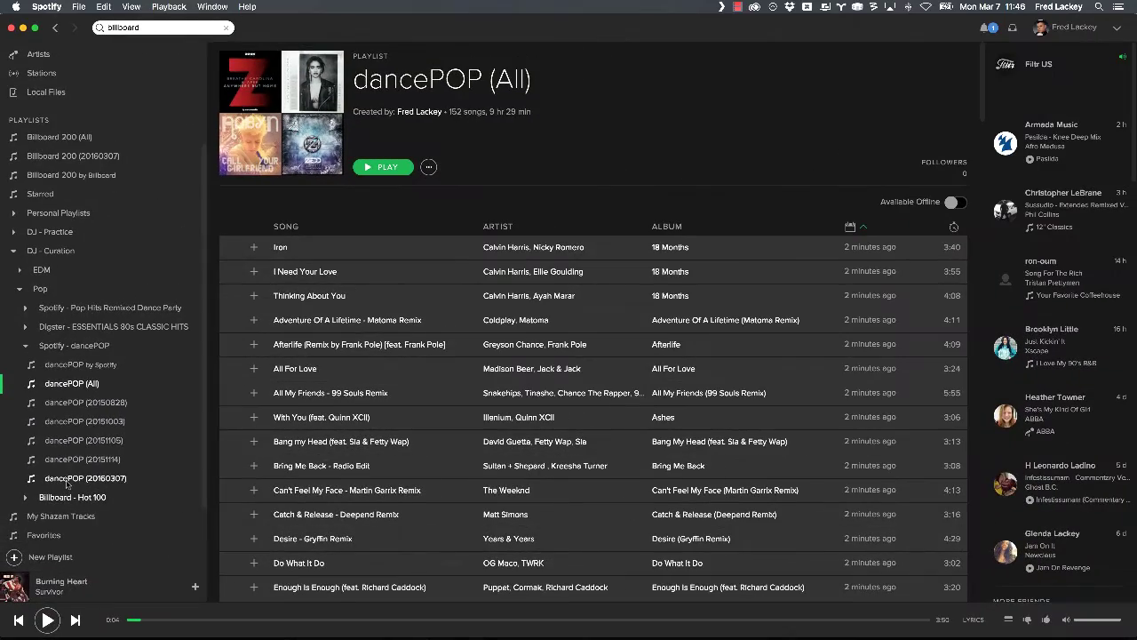
# - Collapse the Pop folder, expand EDM and Digster - DANCEFLOOR, and open the DANCEFLOOR playlist by Digster Playlists
pyautogui.click(20, 289)
pyautogui.click(20, 407)
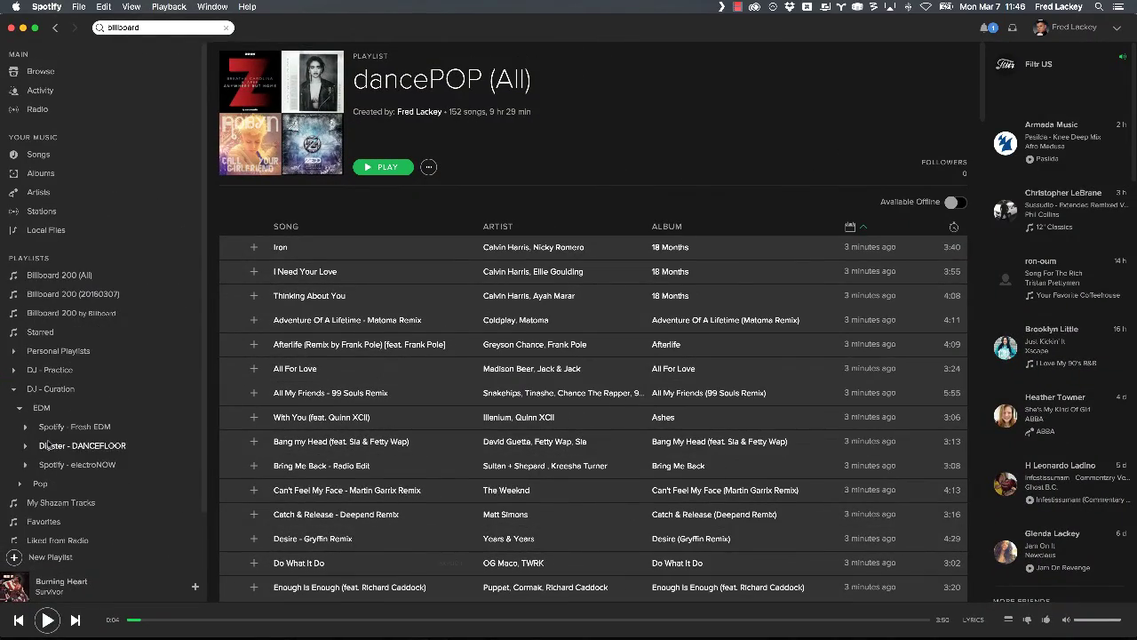
pyautogui.click(49, 444)
pyautogui.scroll(-2, 207, 435)
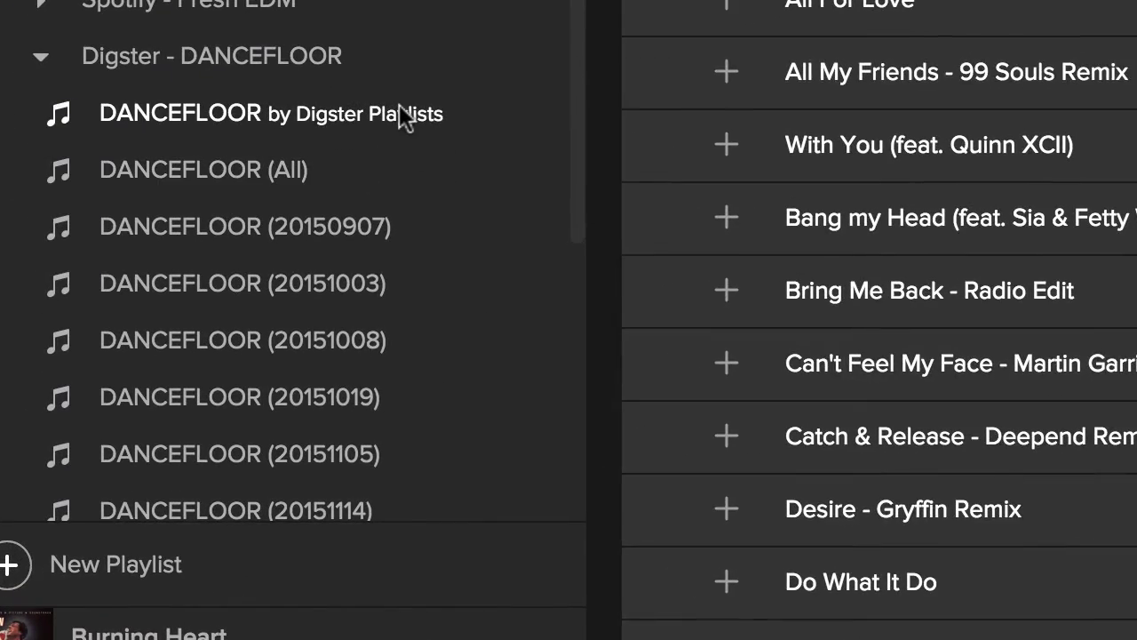
pyautogui.click(144, 405)
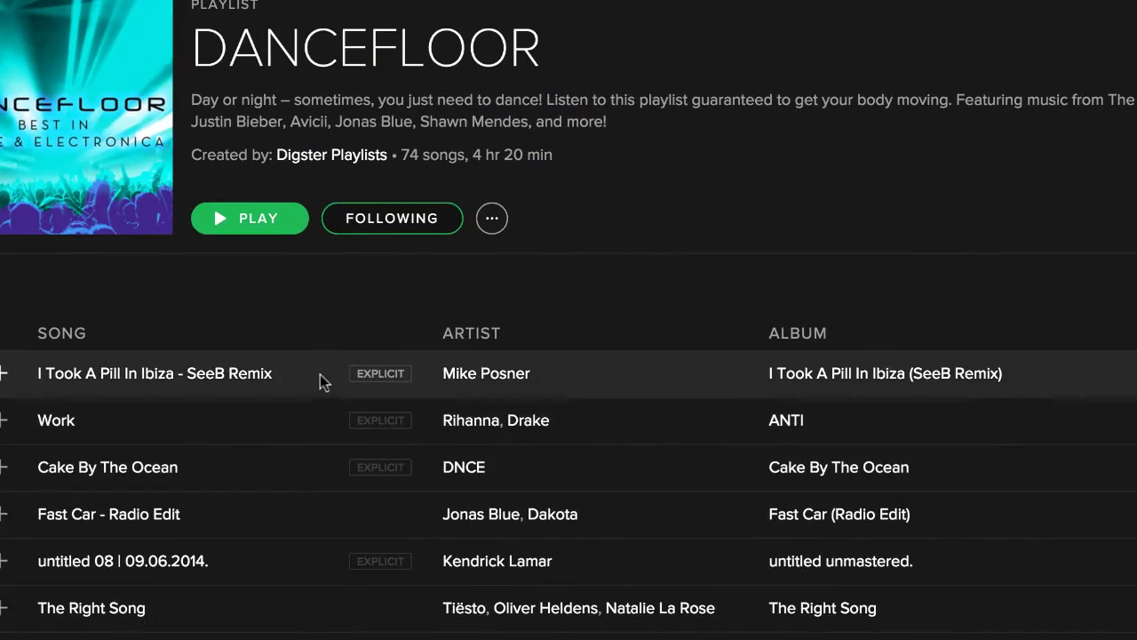
# - Add all songs from DANCEFLOOR by Digster Playlists to DANCEFLOOR (All) under DJ - Curation > EDM > Digster - DANCEFLOOR, skipping duplicates
pyautogui.rightClick(320, 374)
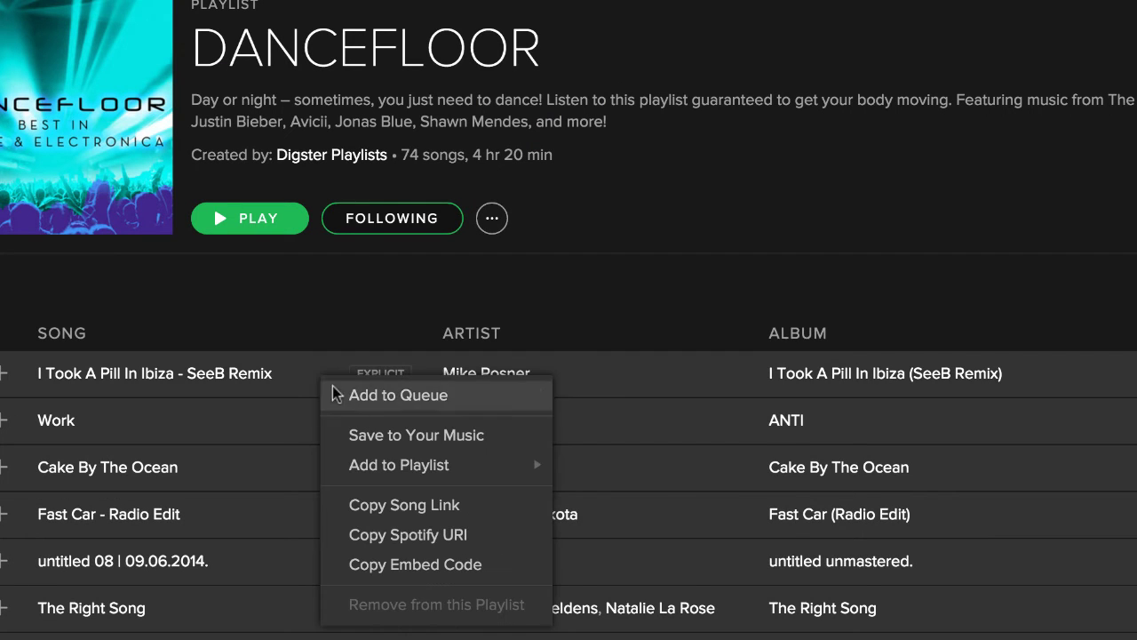
pyautogui.moveTo(400, 465)
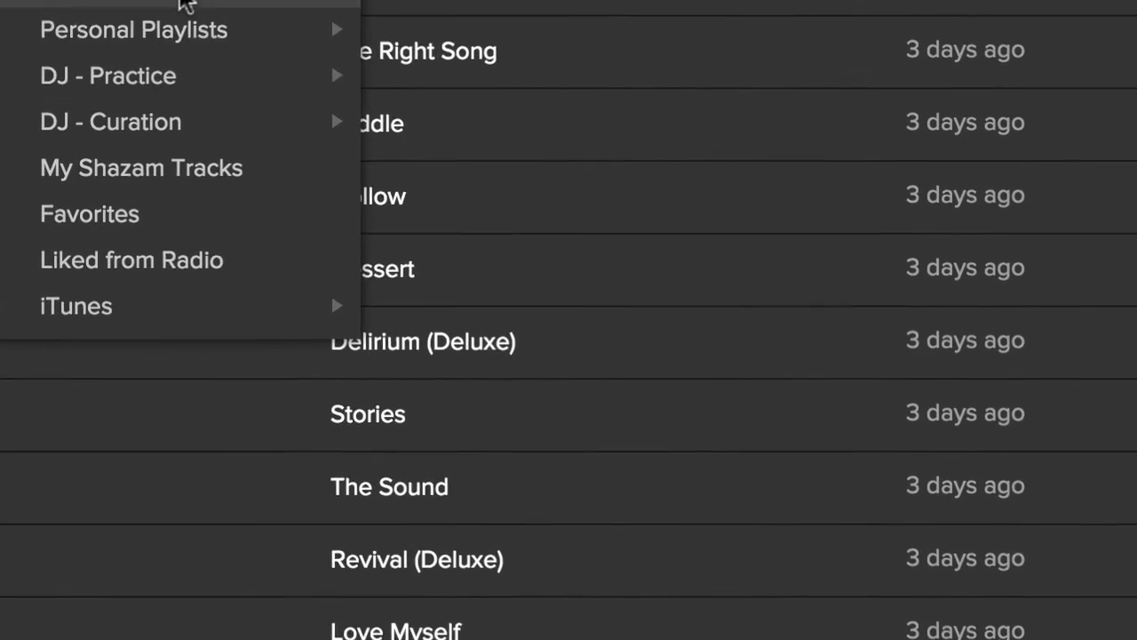
pyautogui.moveTo(691, 639)
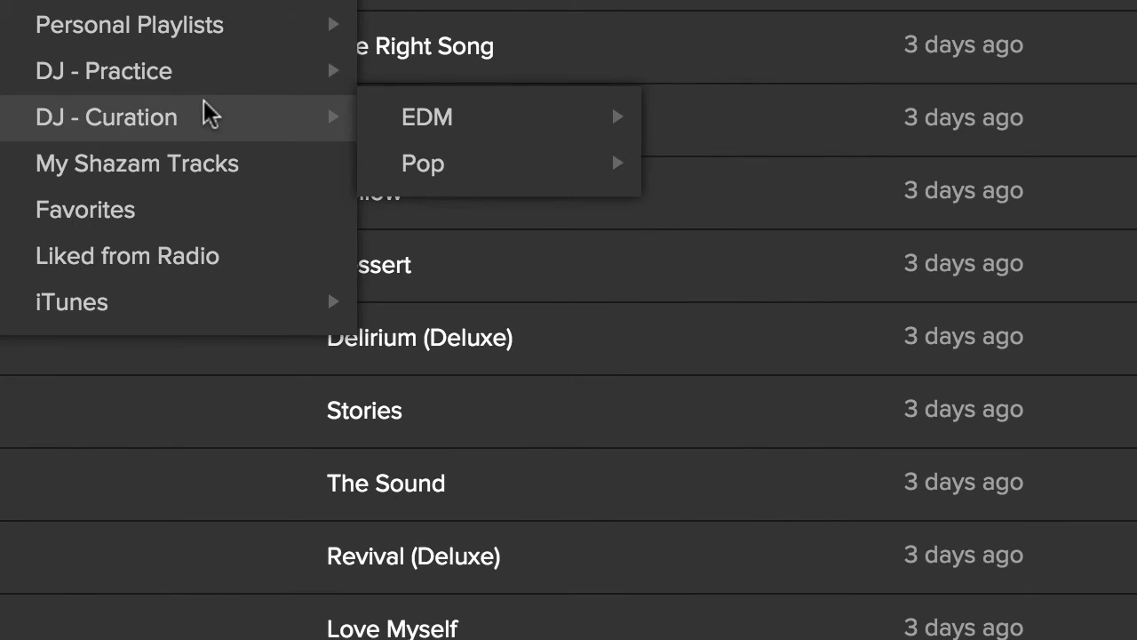
pyautogui.moveTo(500, 119)
pyautogui.moveTo(865, 164)
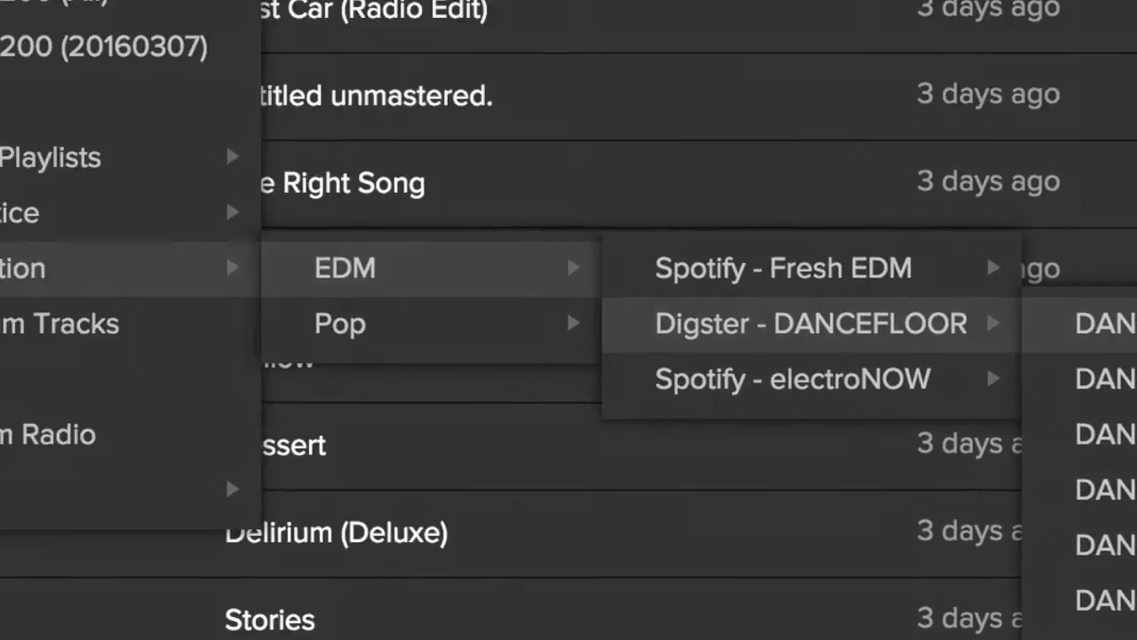
pyautogui.click(773, 147)
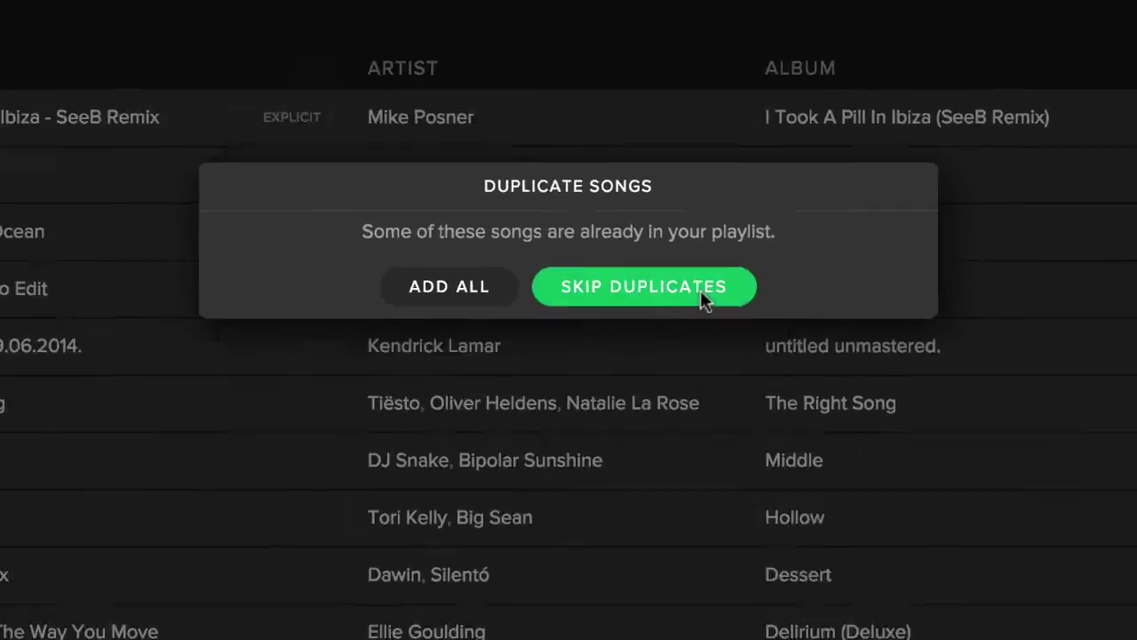
pyautogui.click(700, 290)
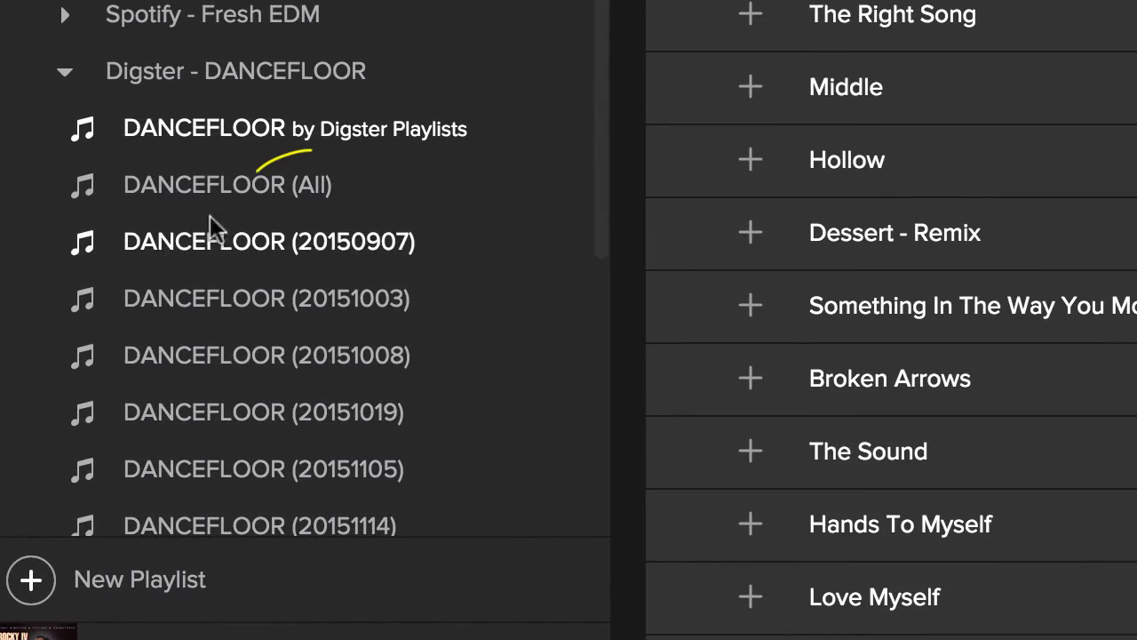
# - Open DANCEFLOOR (All), select all the songs just added, and add them to a new playlist
pyautogui.click(255, 188)
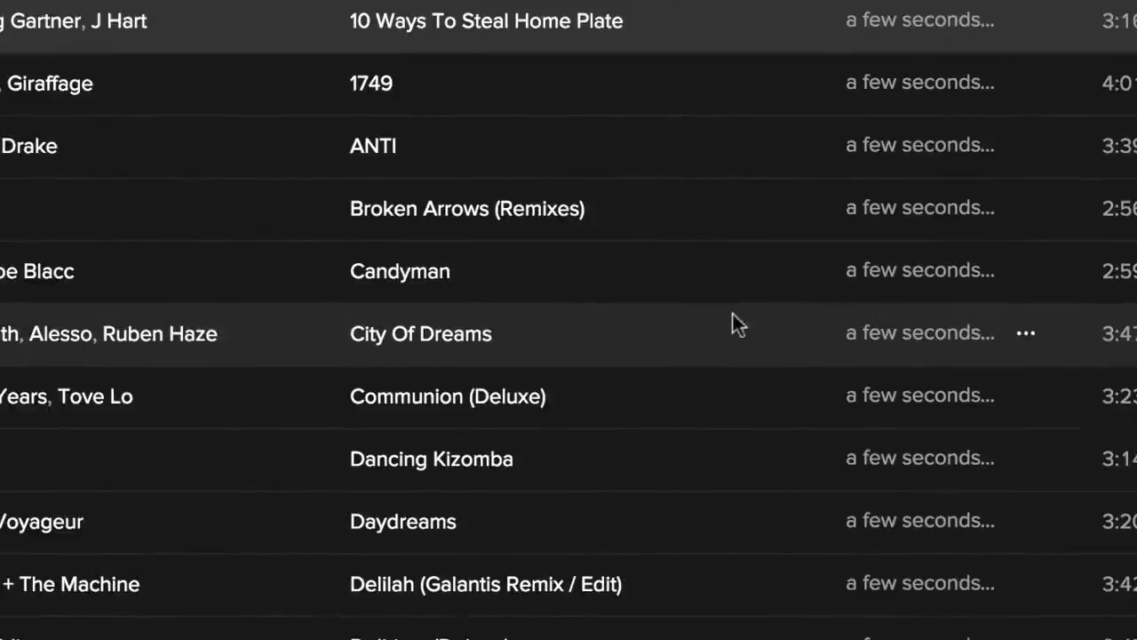
pyautogui.scroll(-18, 668, 336)
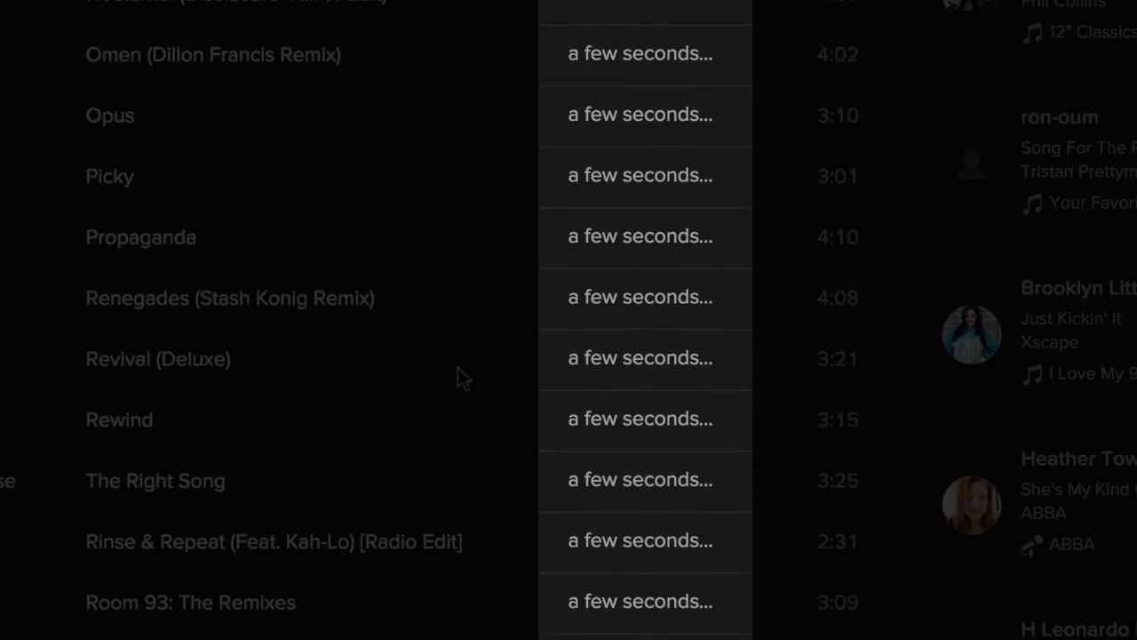
pyautogui.scroll(-10, 457, 367)
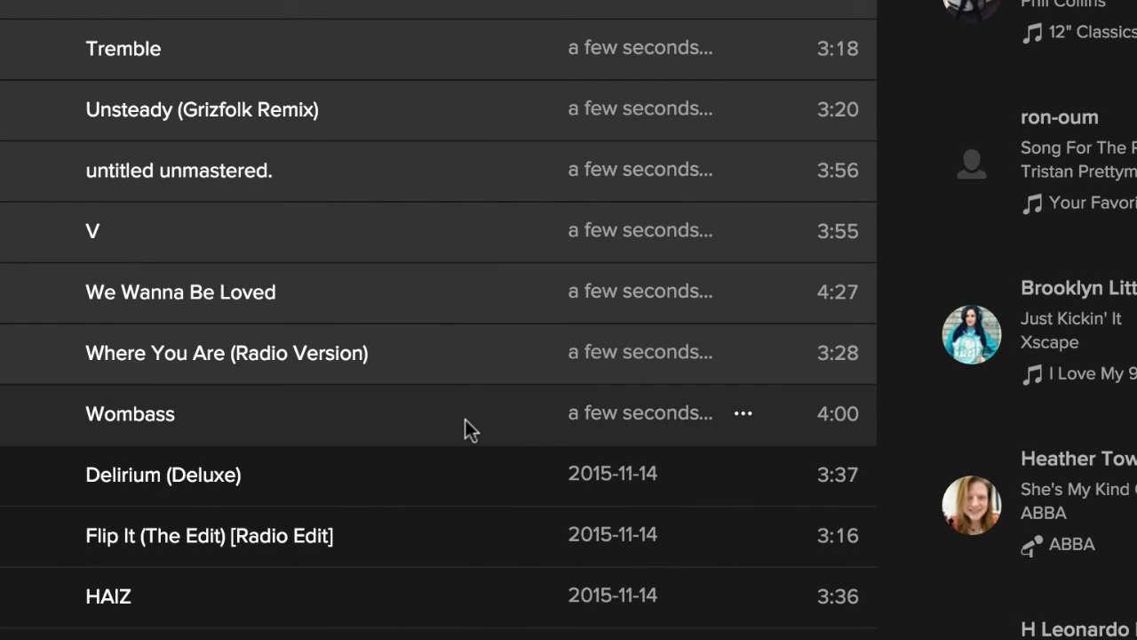
pyautogui.rightClick(466, 419)
pyautogui.moveTo(583, 544)
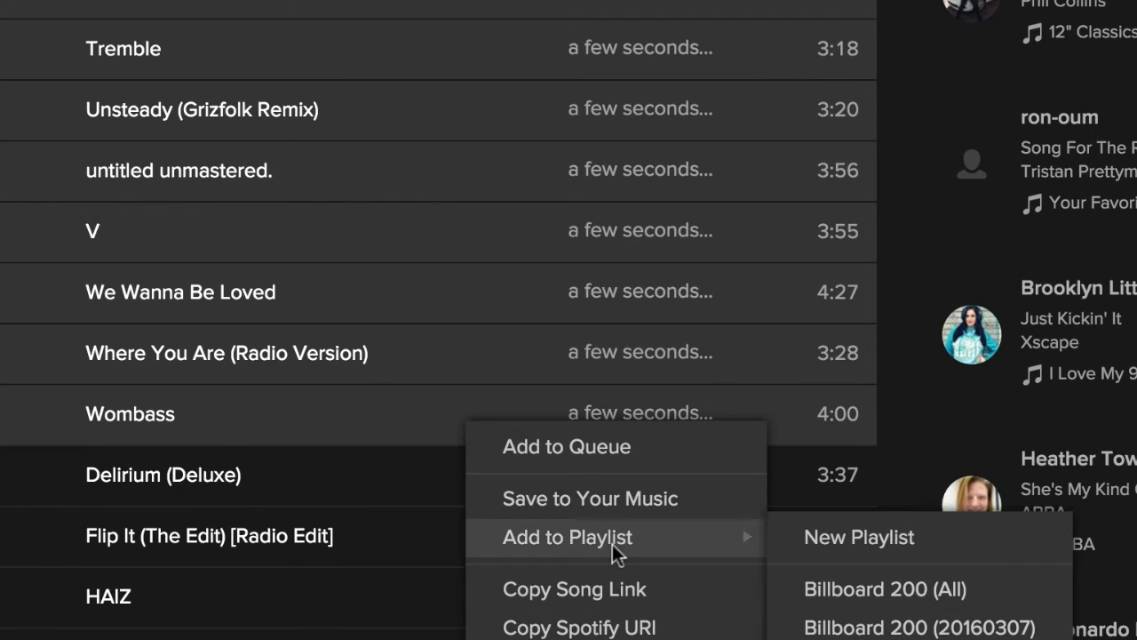
pyautogui.click(802, 544)
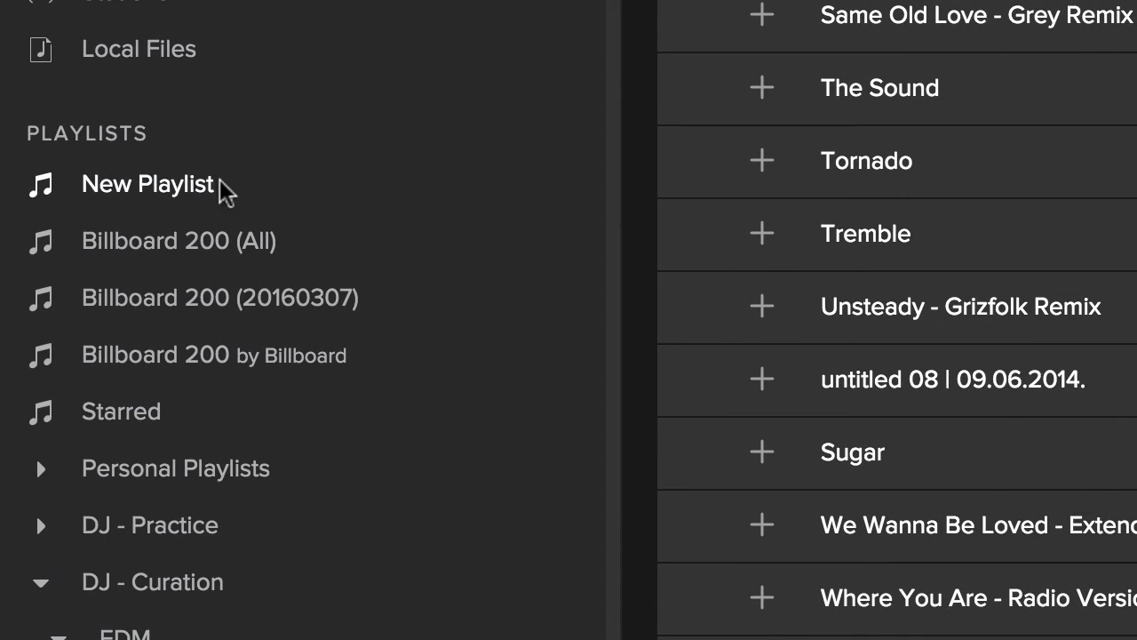
# - Rename the new playlist as DANCEFLOOR (20160307)
pyautogui.rightClick(181, 177)
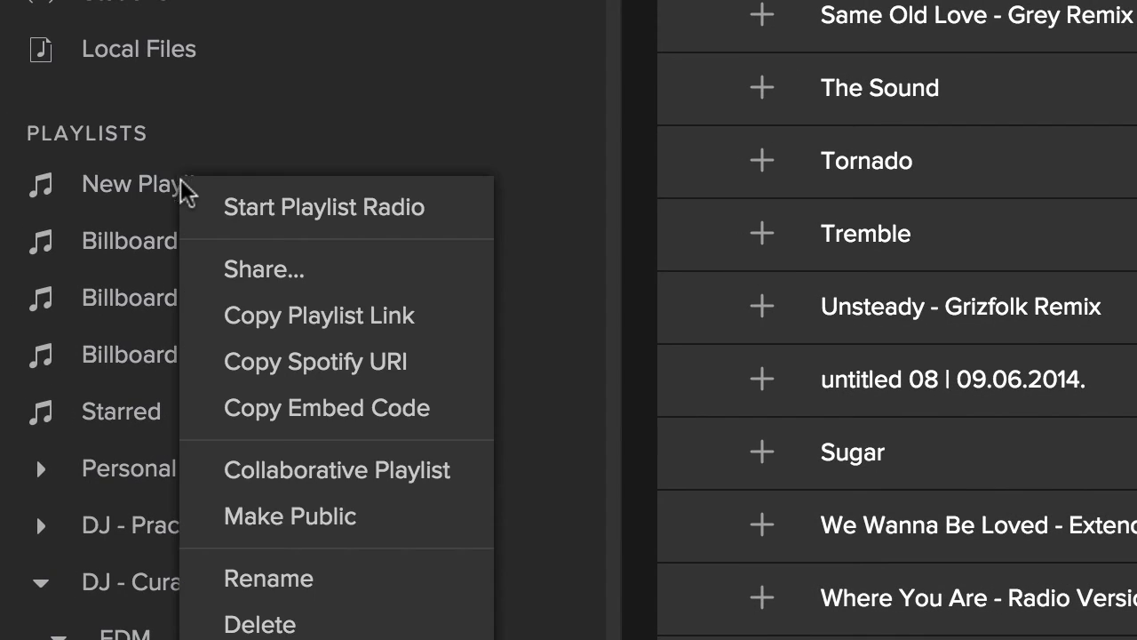
pyautogui.click(311, 565)
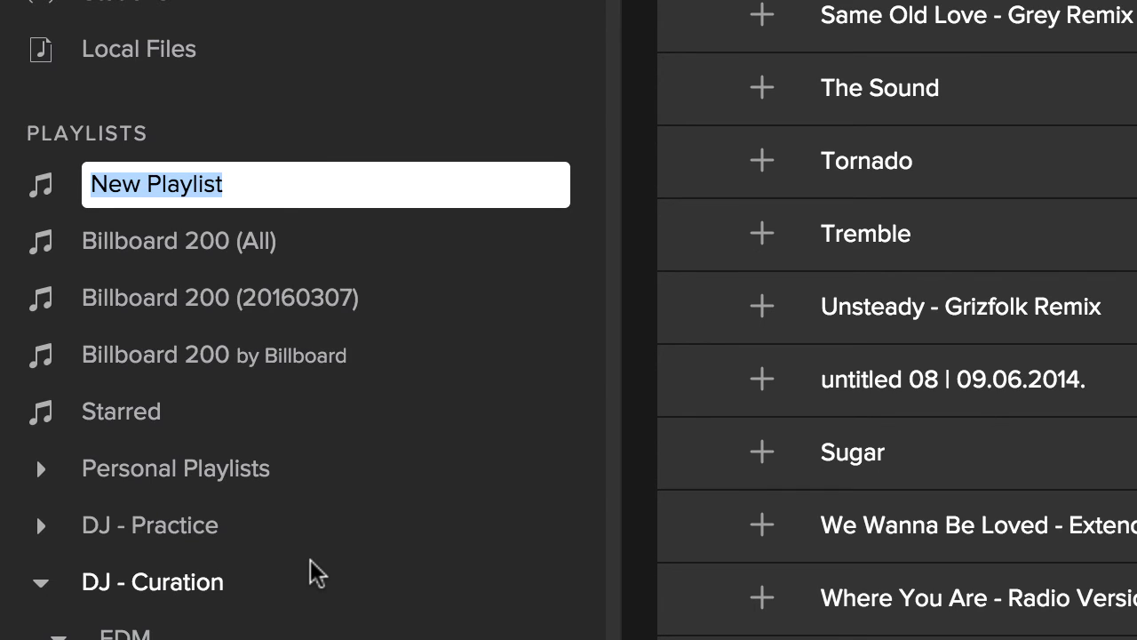
pyautogui.write('DANC')
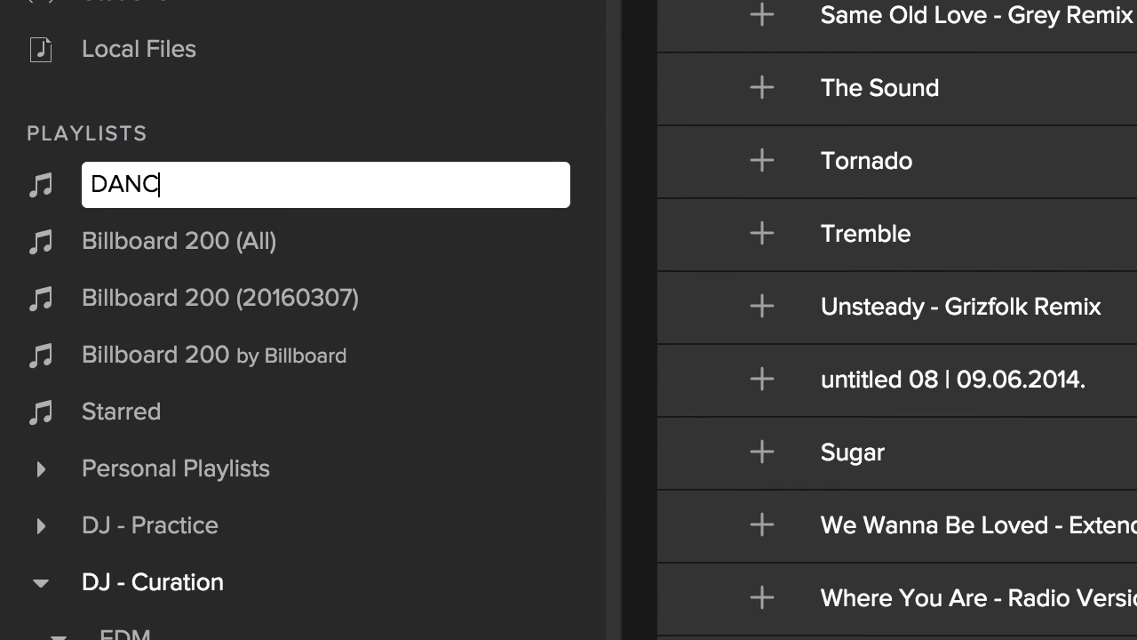
pyautogui.write('EFLOOR (')
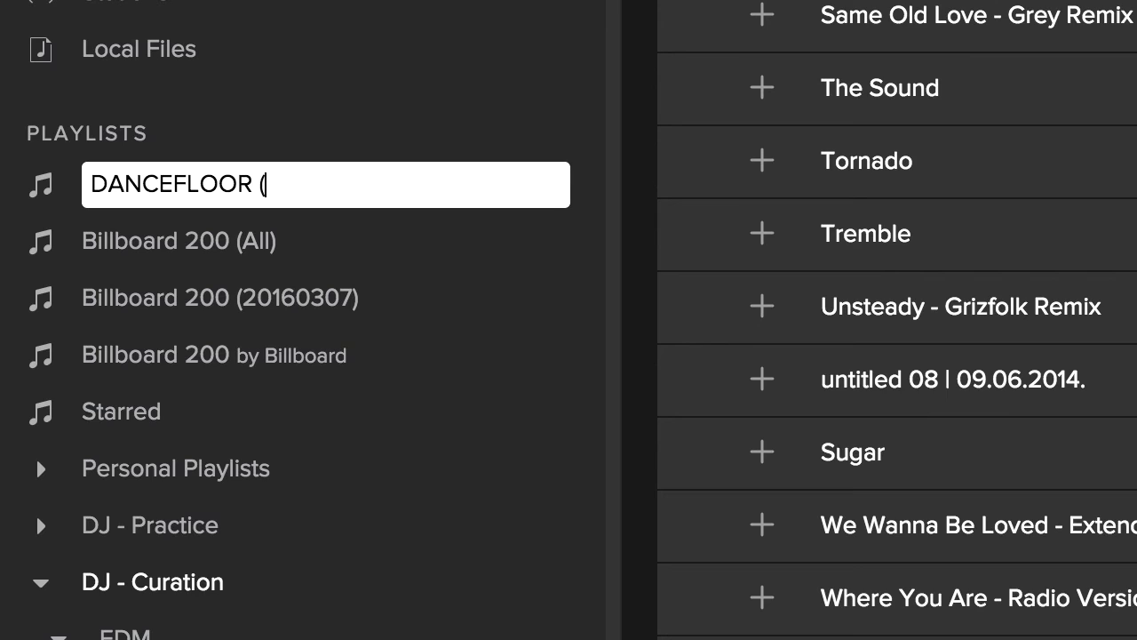
pyautogui.write('20160307)')
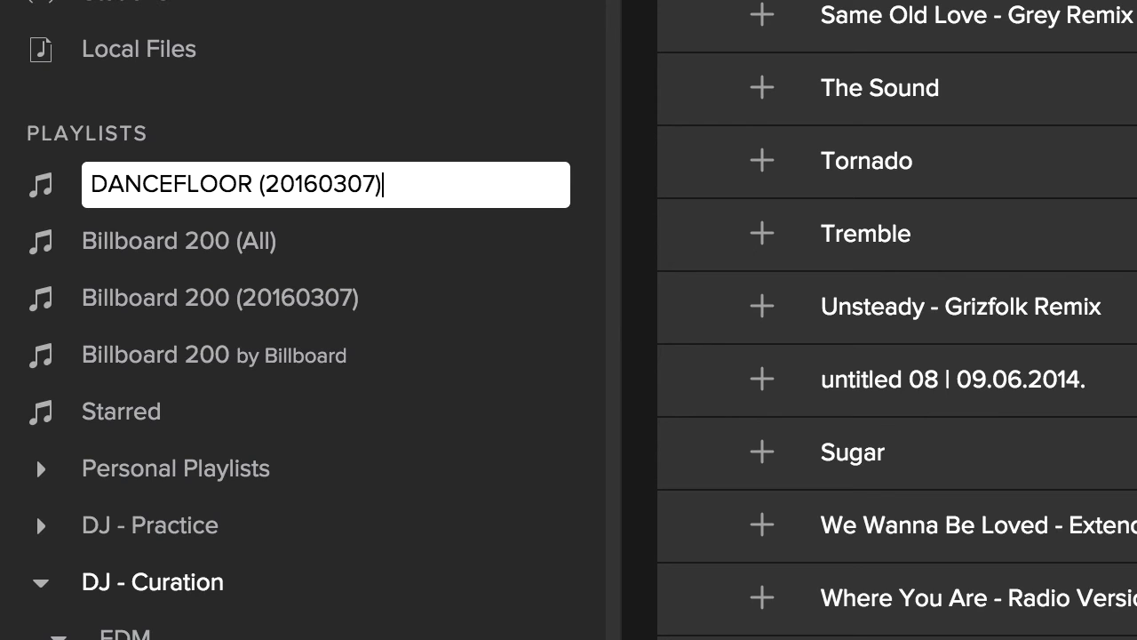
pyautogui.press('Return')
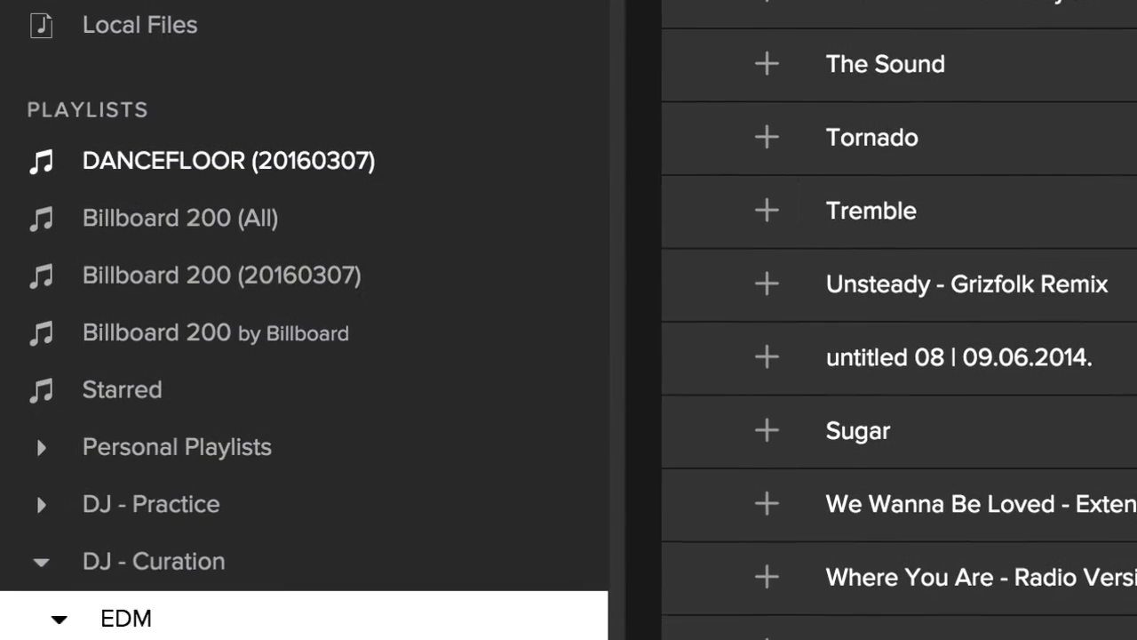
# - Move DANCEFLOOR (20160307) directly below DANCEFLOOR (20151114) in the Digster - DANCEFLOOR folder and open it
pyautogui.scroll(-5, 327, 205)
pyautogui.moveTo(373, 639); pyautogui.dragTo(390, 629)
pyautogui.moveTo(399, 552); pyautogui.dragTo(470, 481)
pyautogui.click(435, 524)
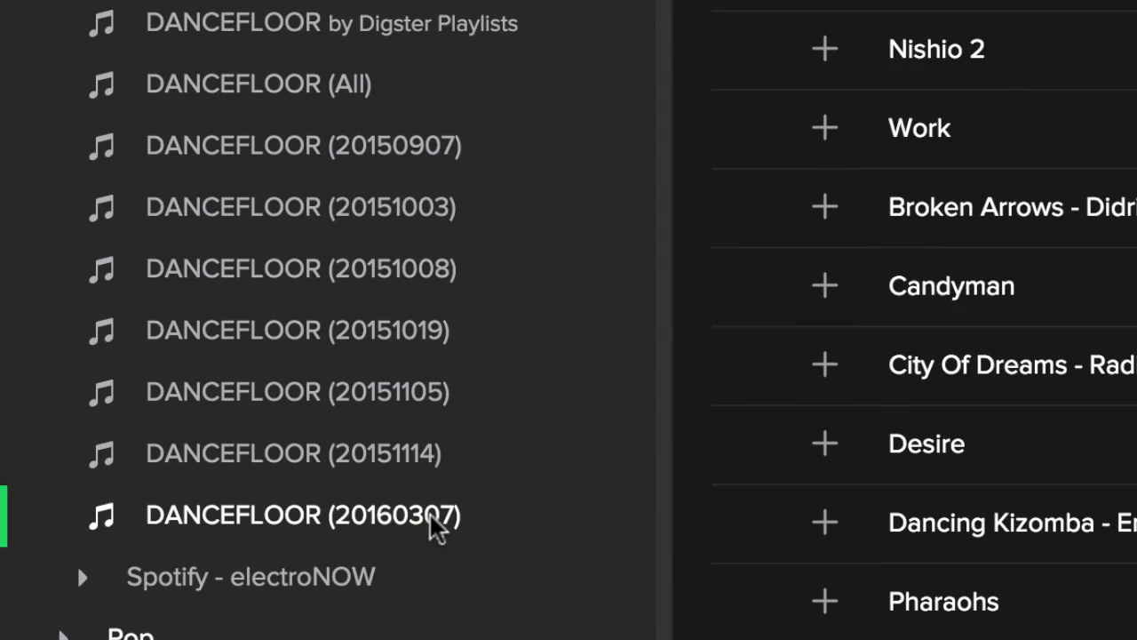